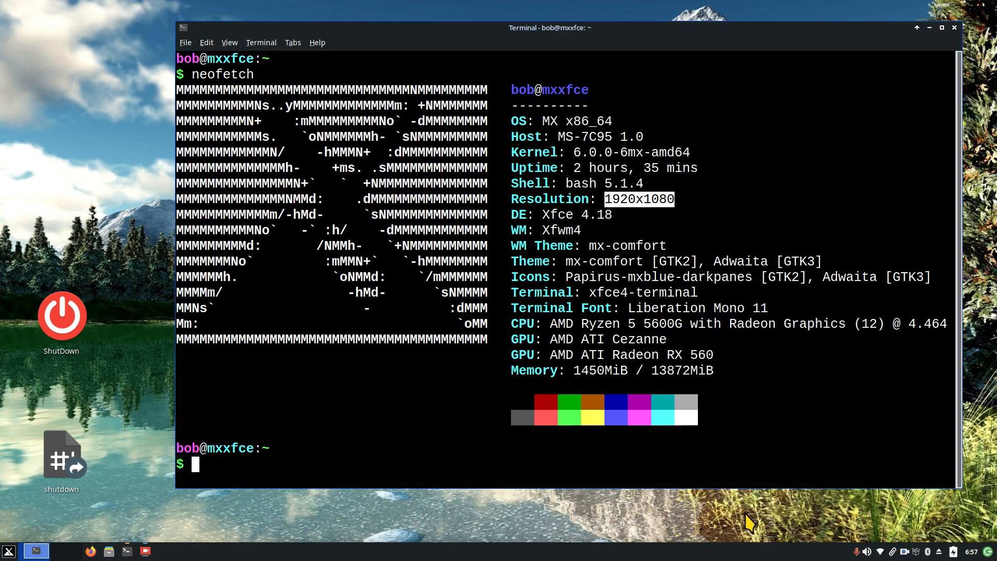
Step: Close the terminal, then remove the Log Out launcher from the desktop panel and confirm the removal
key(ctrl+d)
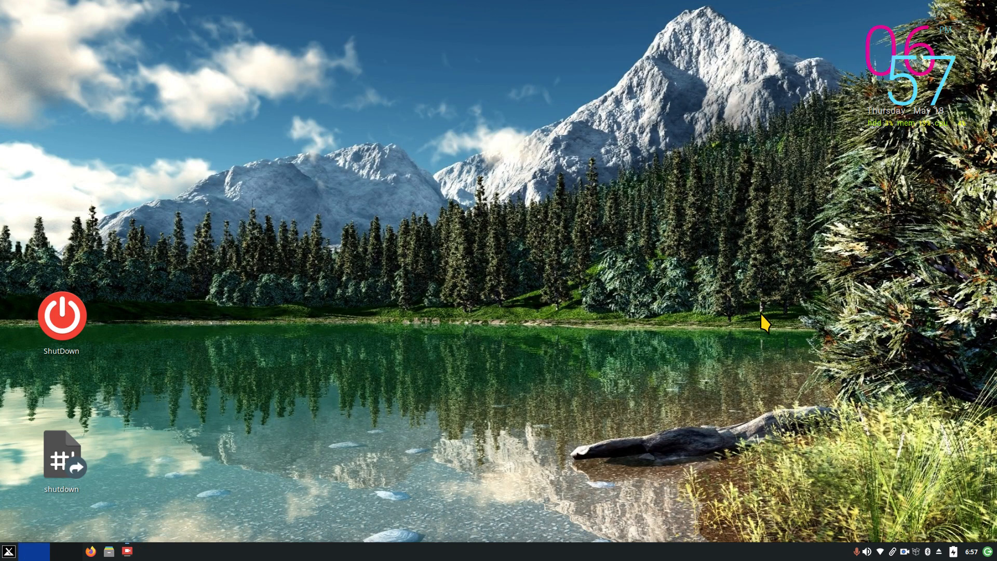
right_click(987, 556)
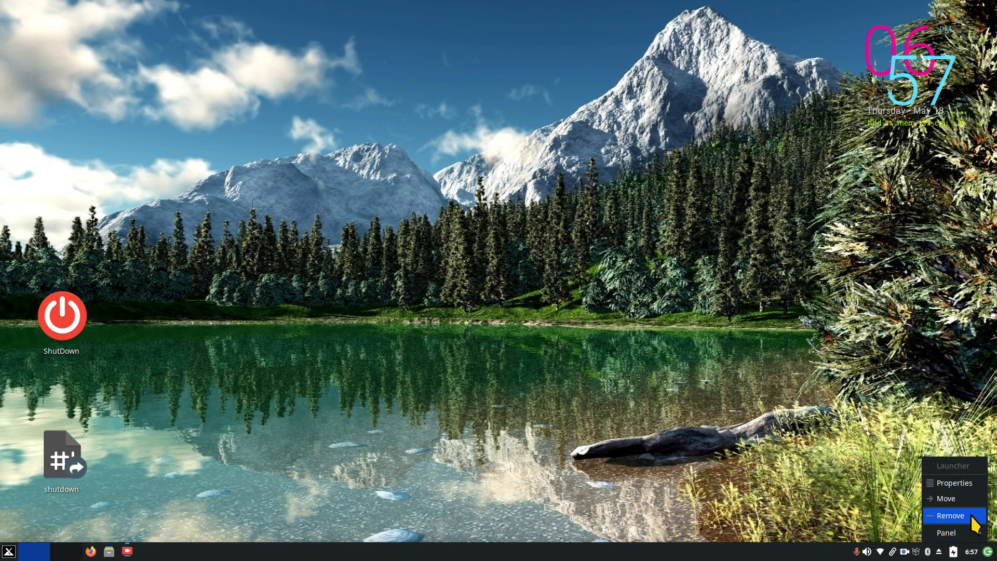
click(972, 515)
click(578, 322)
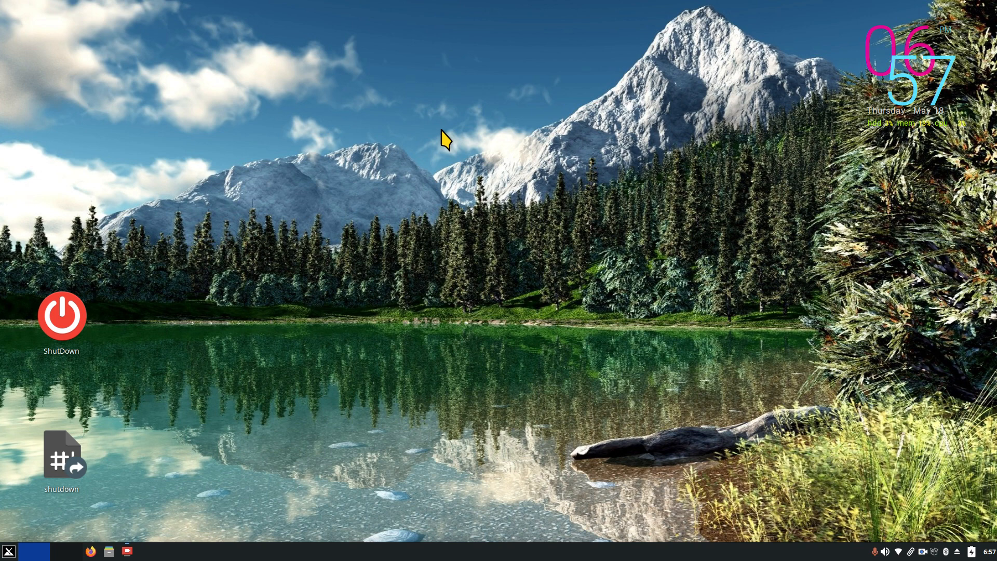
Step: Create a desktop launcher from the suggested Log Out application, then test it and cancel the log-out dialog
right_click(448, 111)
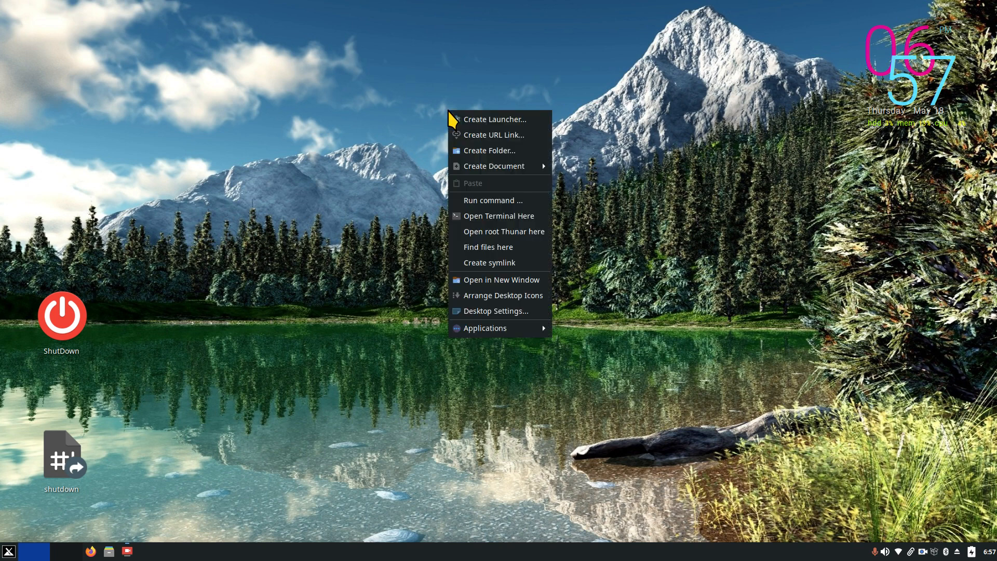
click(491, 120)
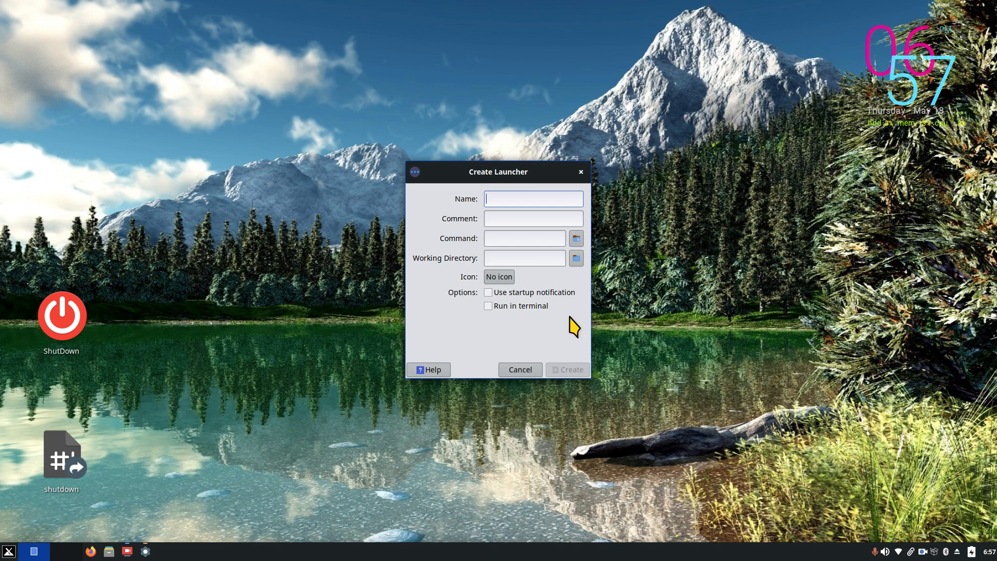
text(log)
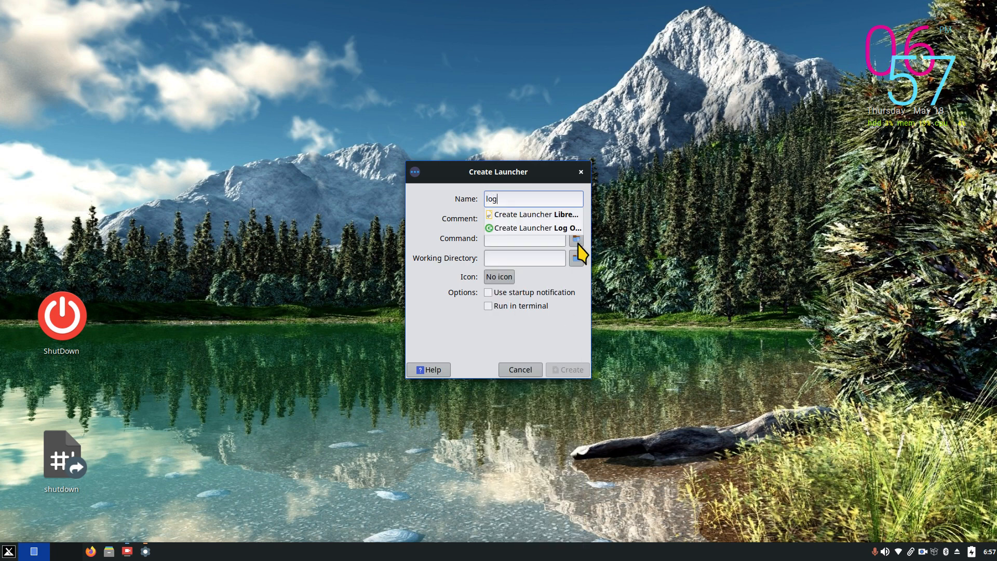
click(522, 228)
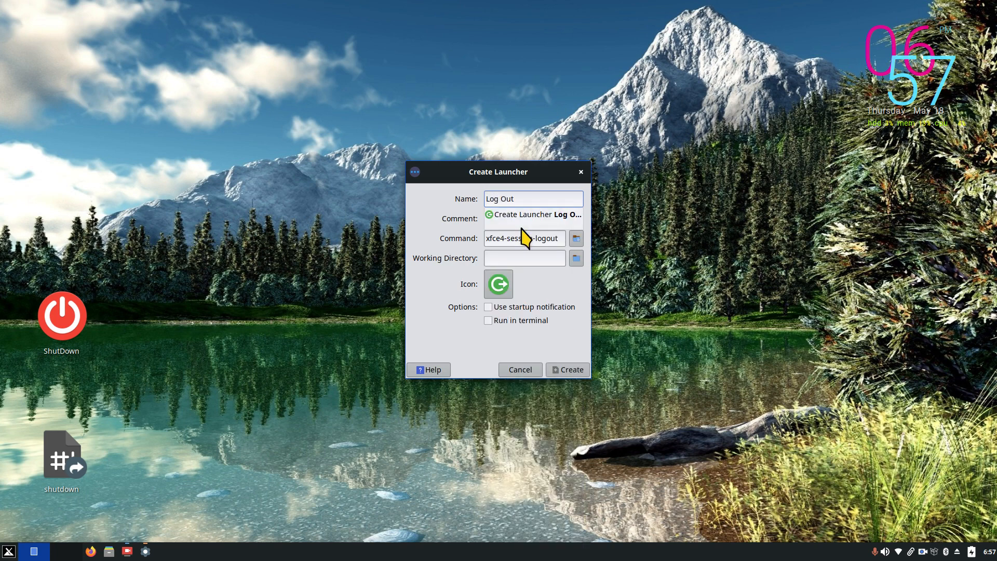
click(572, 370)
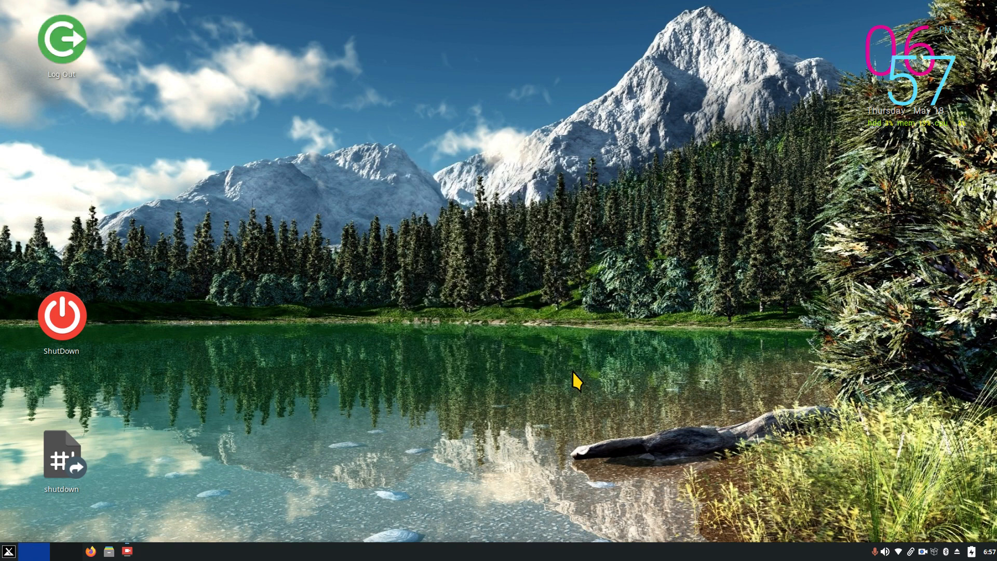
double_click(55, 39)
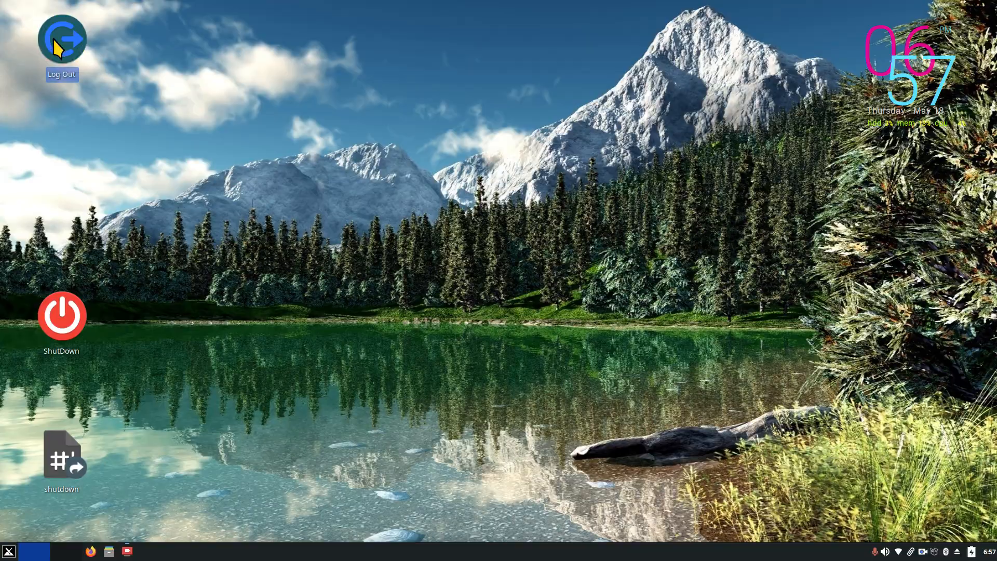
click(566, 348)
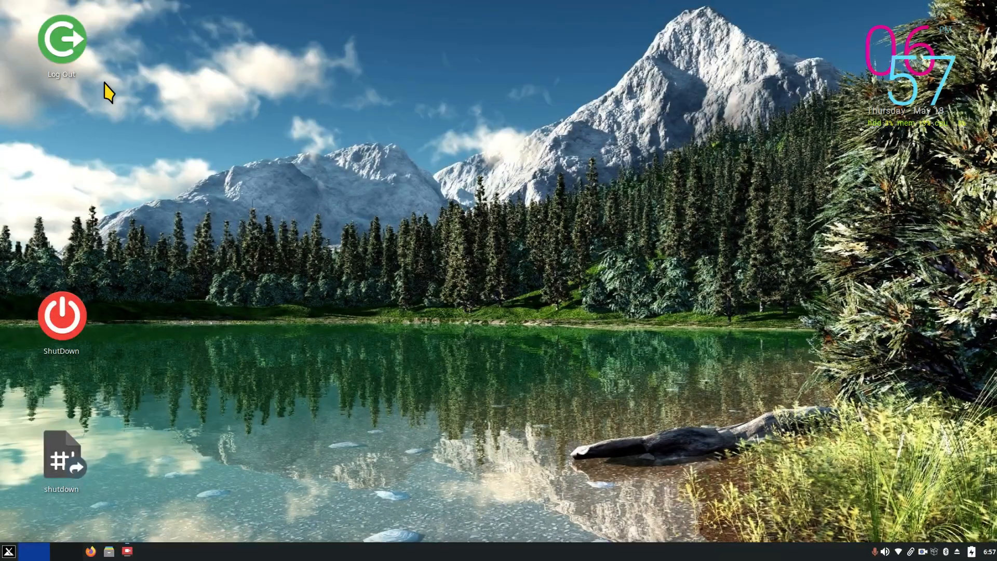
Step: Add the desktop's Log Out launcher to the panel, then test the panel launcher and cancel the log-out dialog
right_click(56, 34)
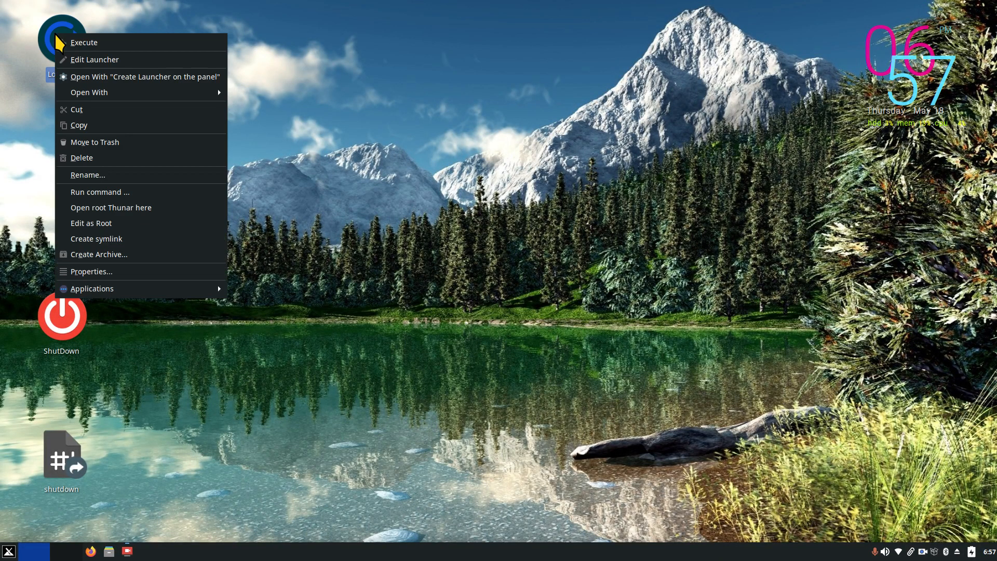
click(99, 82)
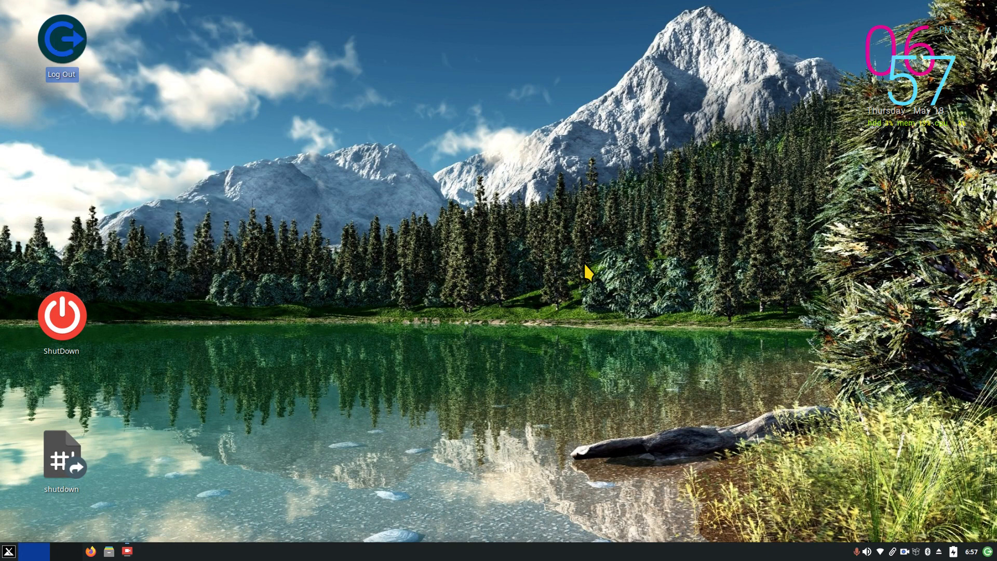
click(988, 551)
click(553, 352)
Step: Delete the Log Out launcher from the desktop, then test the panel launcher again and cancel the log-out dialog
drag(167, 9, 10, 108)
key(Delete)
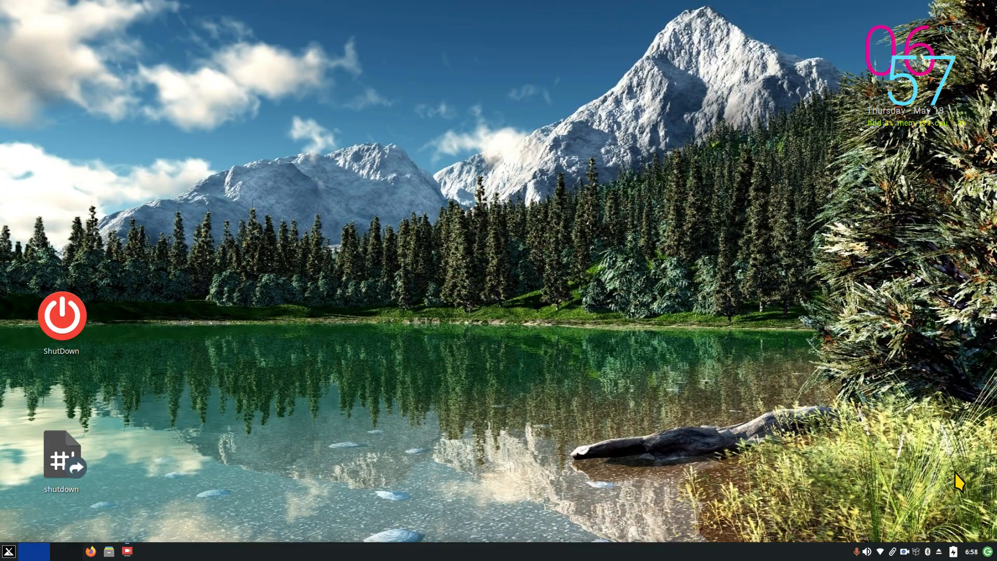
click(988, 553)
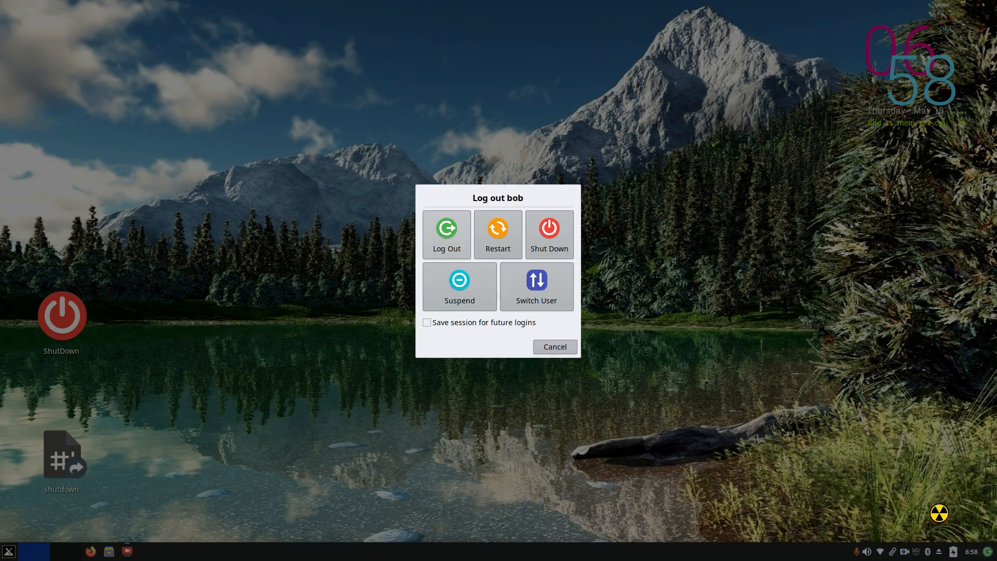
click(543, 347)
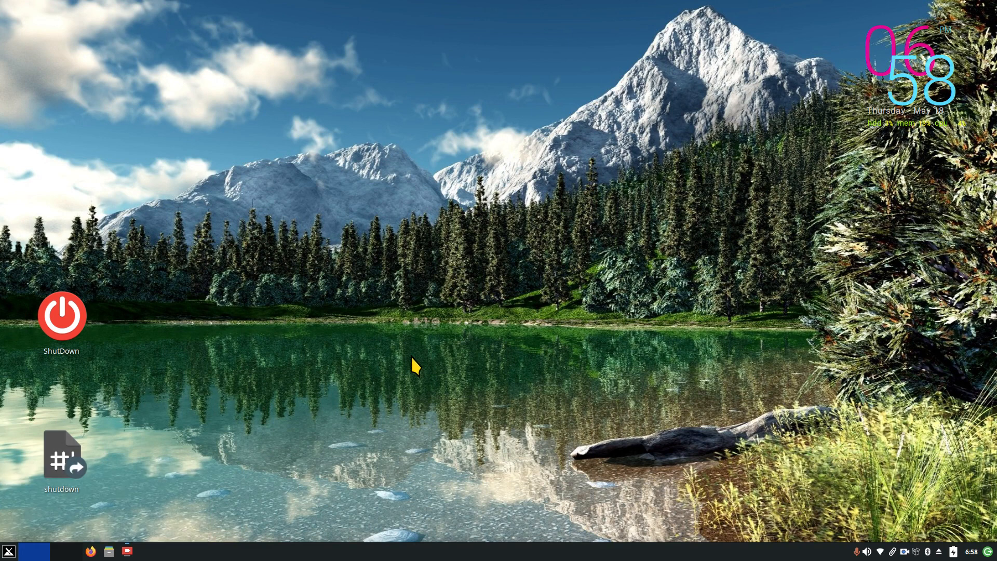
Step: In the desktop icon settings, enable single click to activate items, disable it again and close the settings
right_click(404, 180)
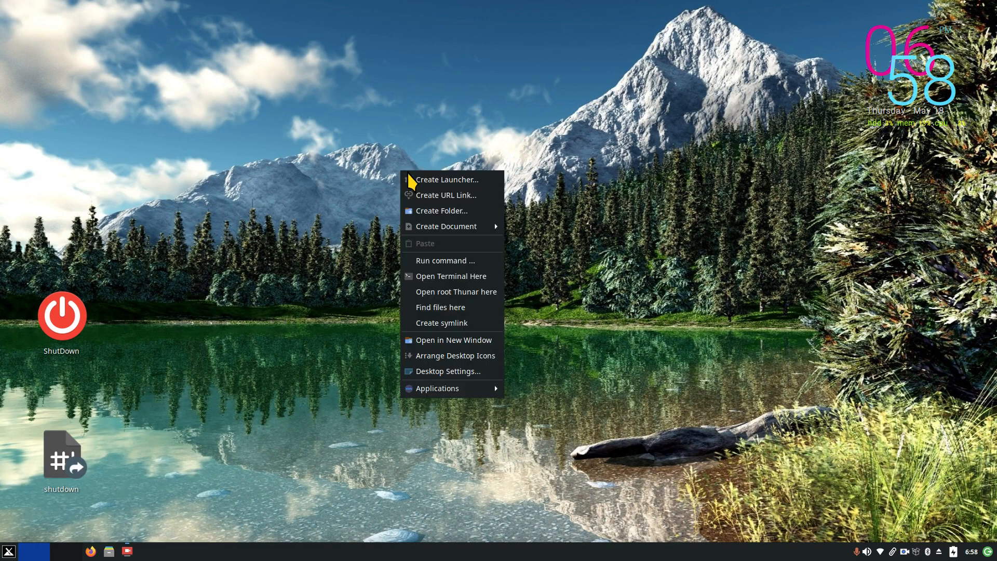
click(442, 372)
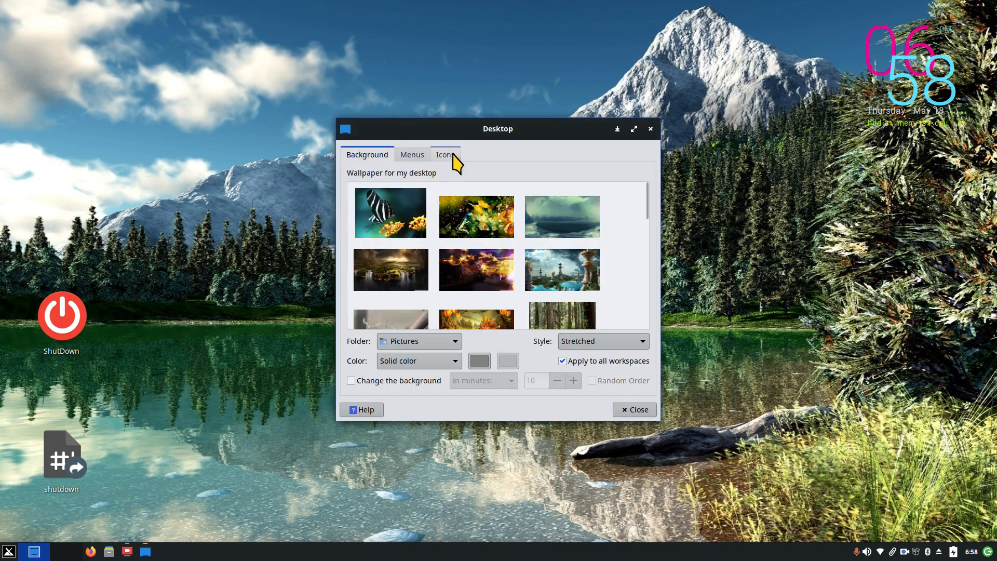
click(453, 154)
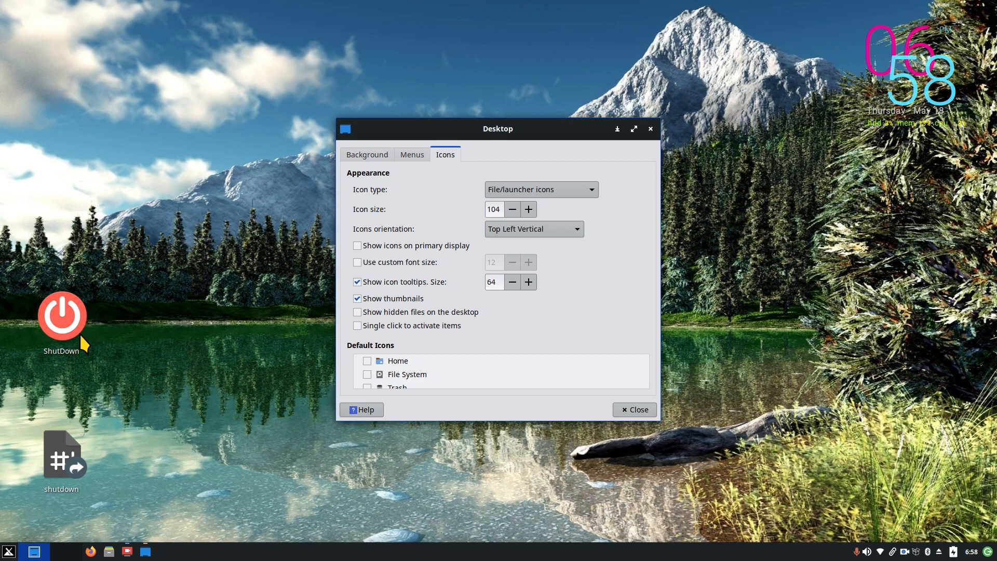
mouse_move(83, 343)
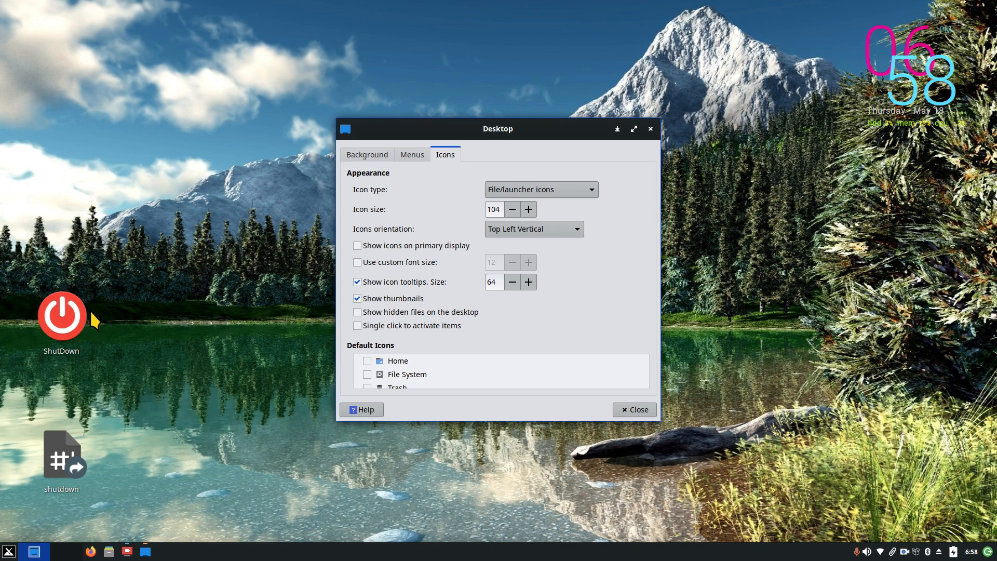
mouse_move(85, 321)
click(357, 327)
click(358, 326)
click(626, 410)
Step: Open the ShutDown desktop launcher for editing, inspect its command and move the editing dialog aside
mouse_move(65, 471)
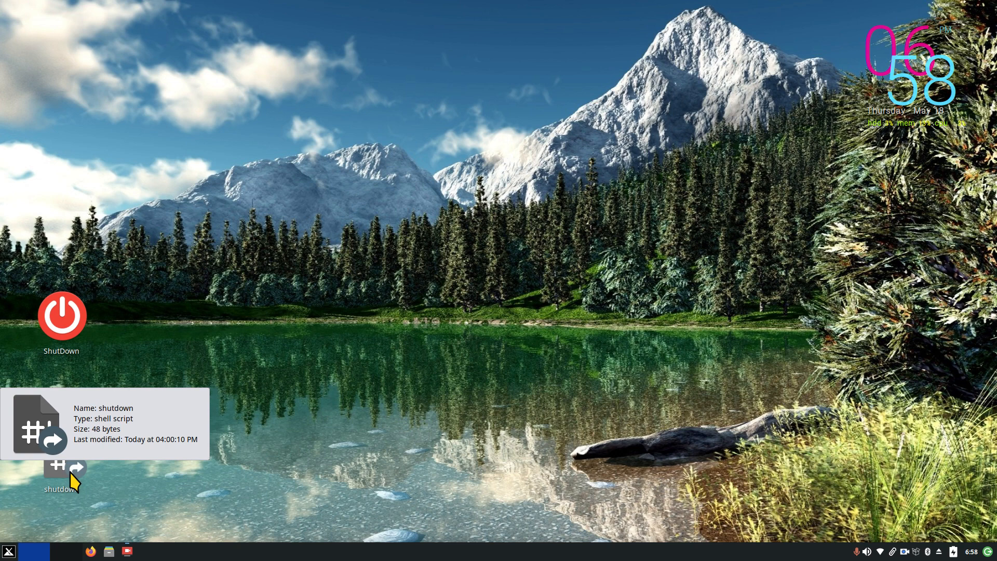
right_click(59, 310)
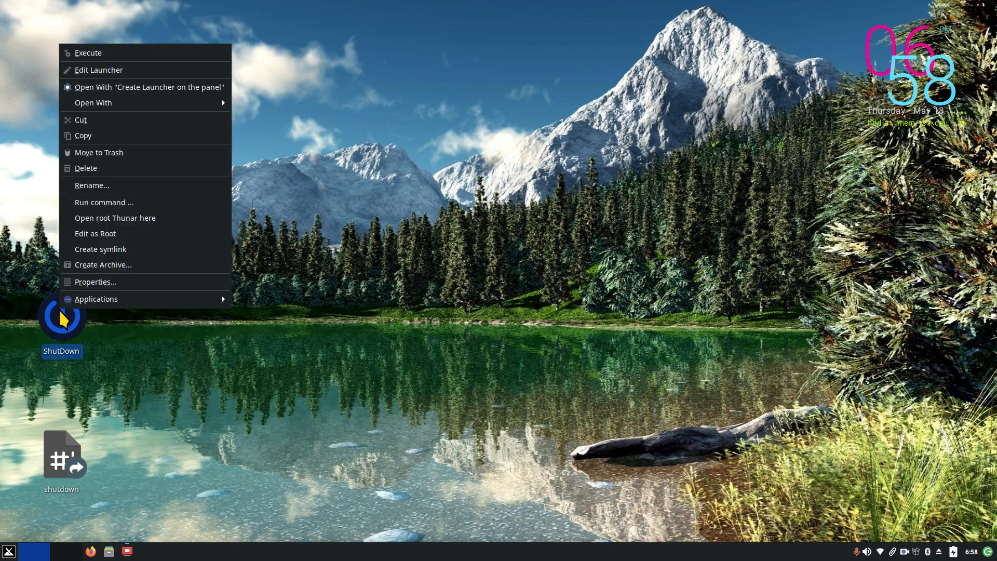
click(143, 76)
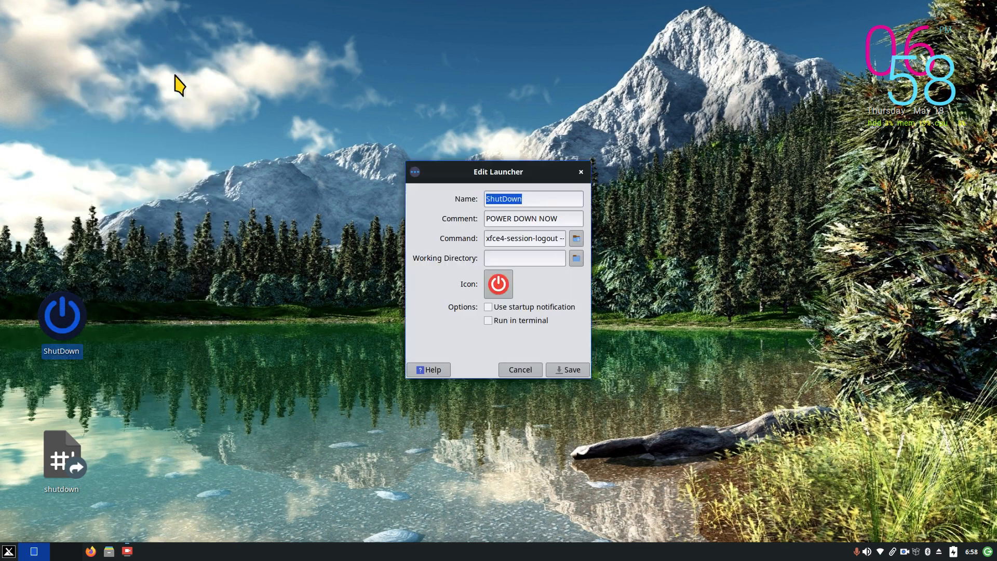
drag(465, 175, 699, 193)
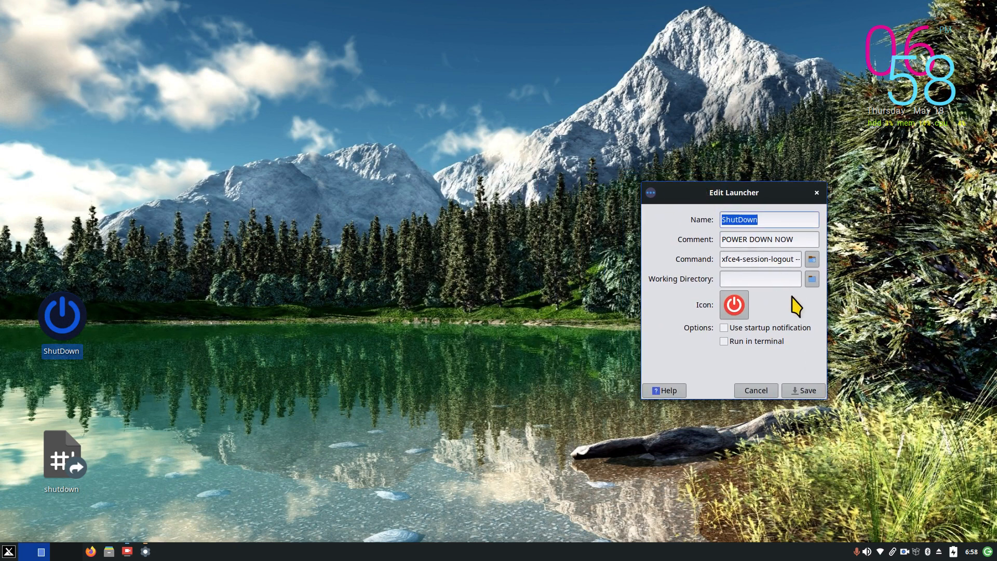
click(783, 262)
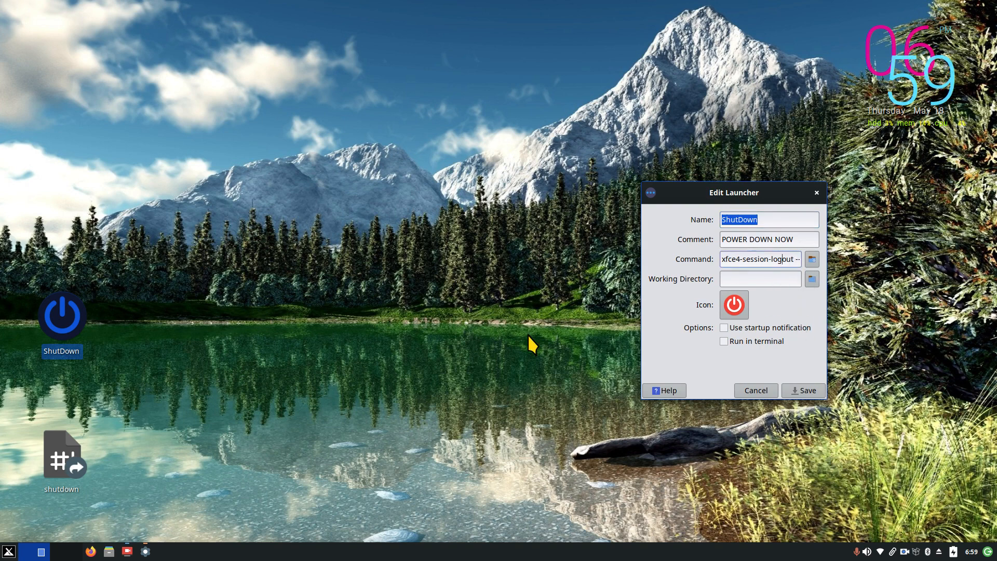
drag(694, 203, 845, 207)
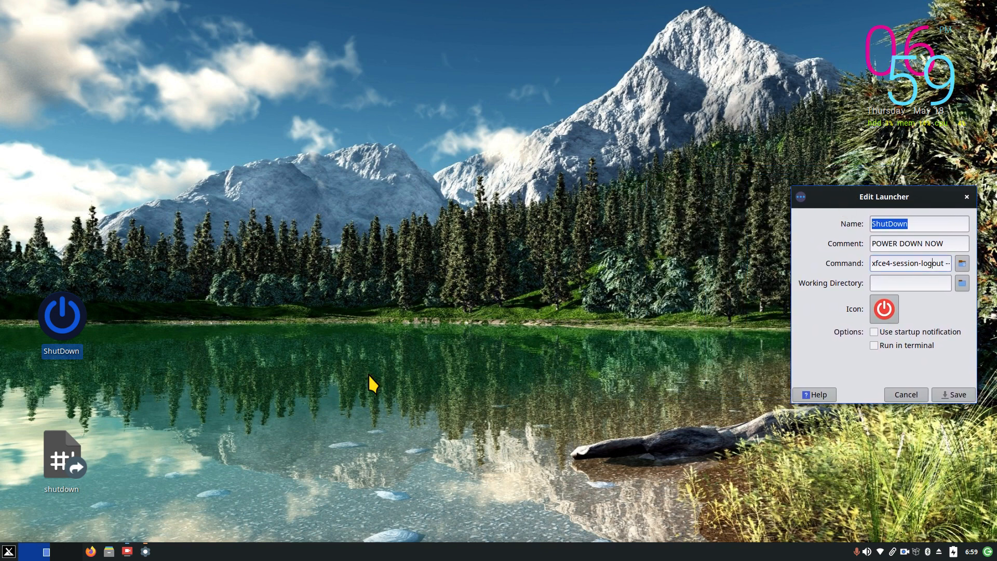
Step: Open the shutdown script from the Documents/script folder in the text editor and enlarge its text for reading
click(109, 552)
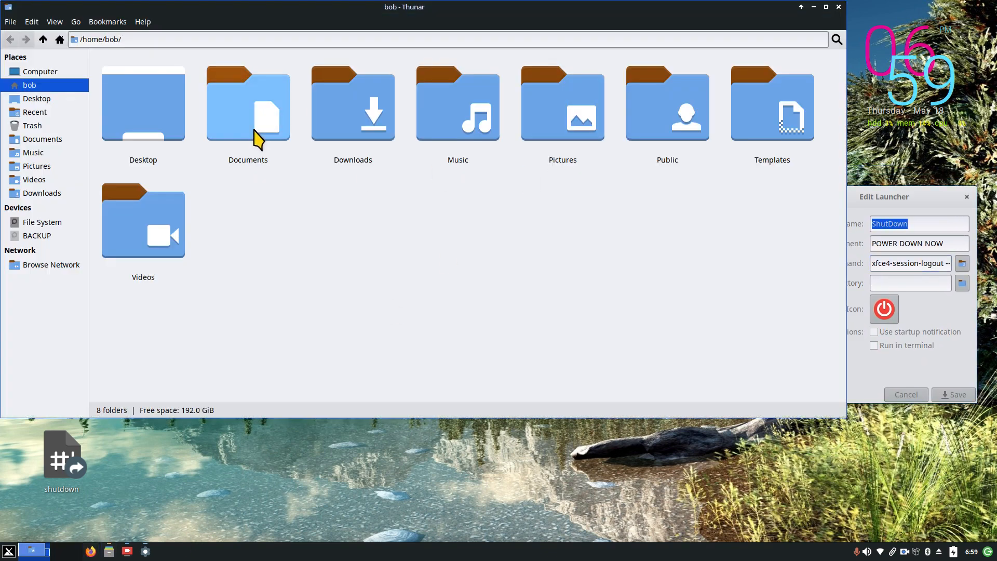
double_click(254, 130)
double_click(151, 108)
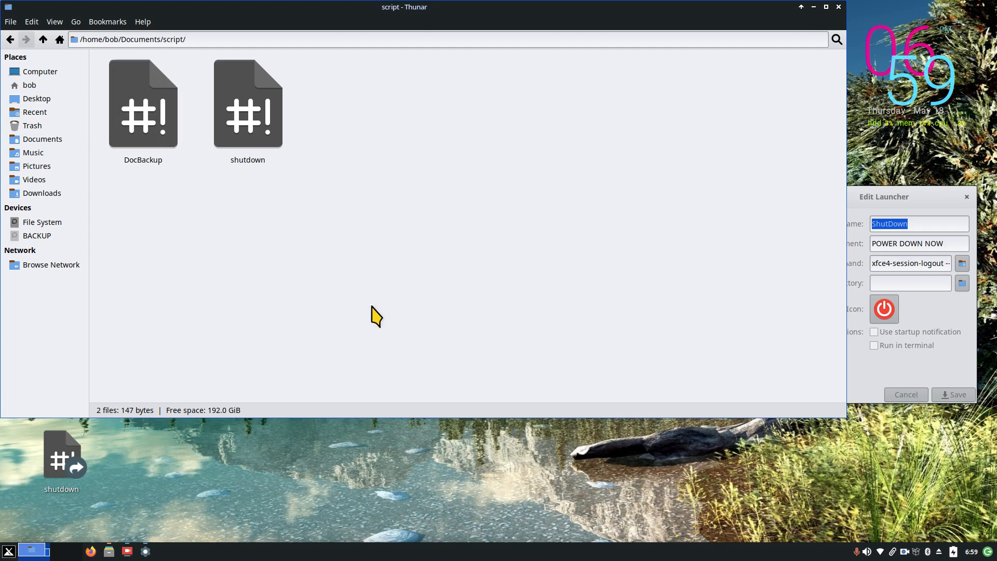
click(252, 97)
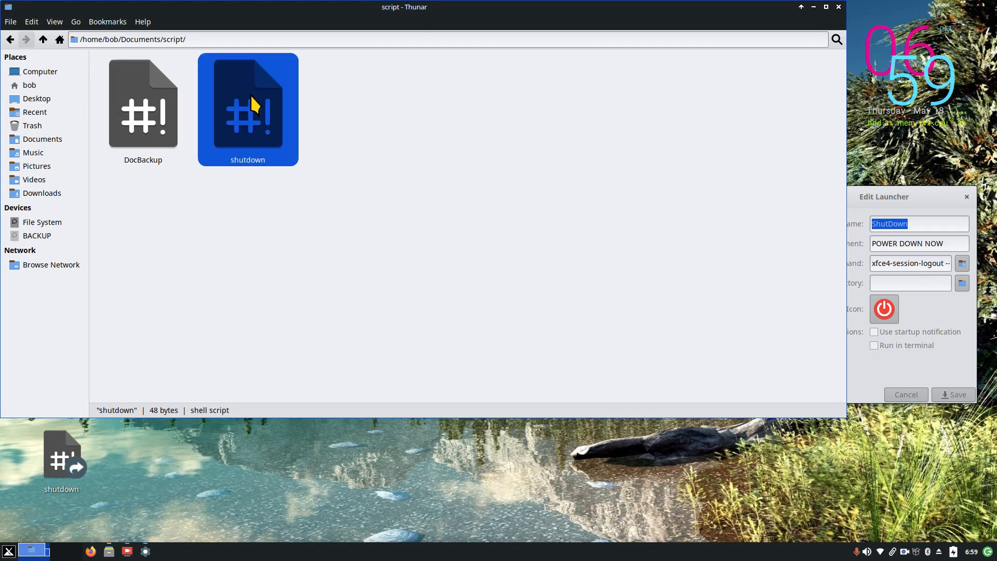
double_click(254, 104)
drag(210, 187, 434, 86)
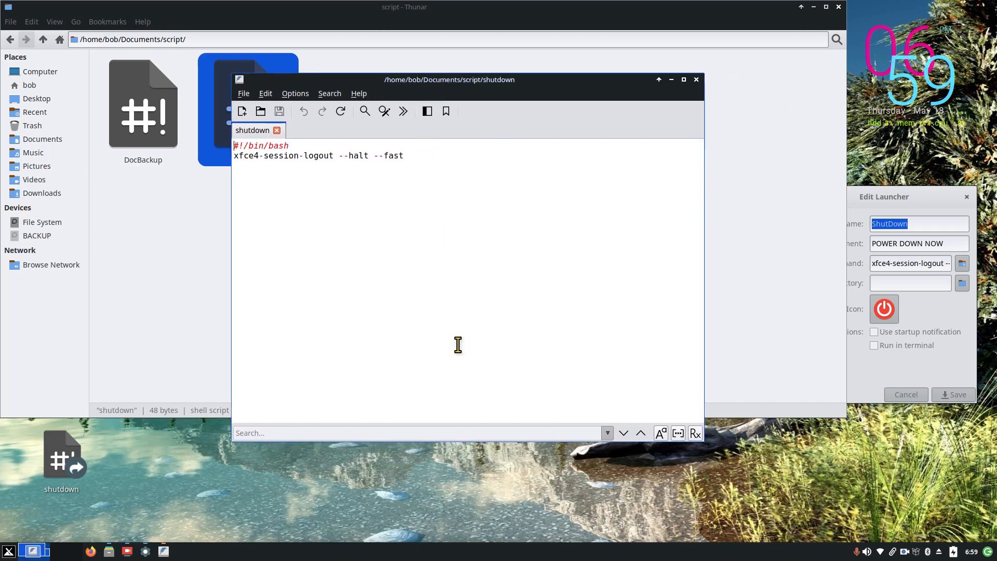
scroll(458, 345, up, 5)
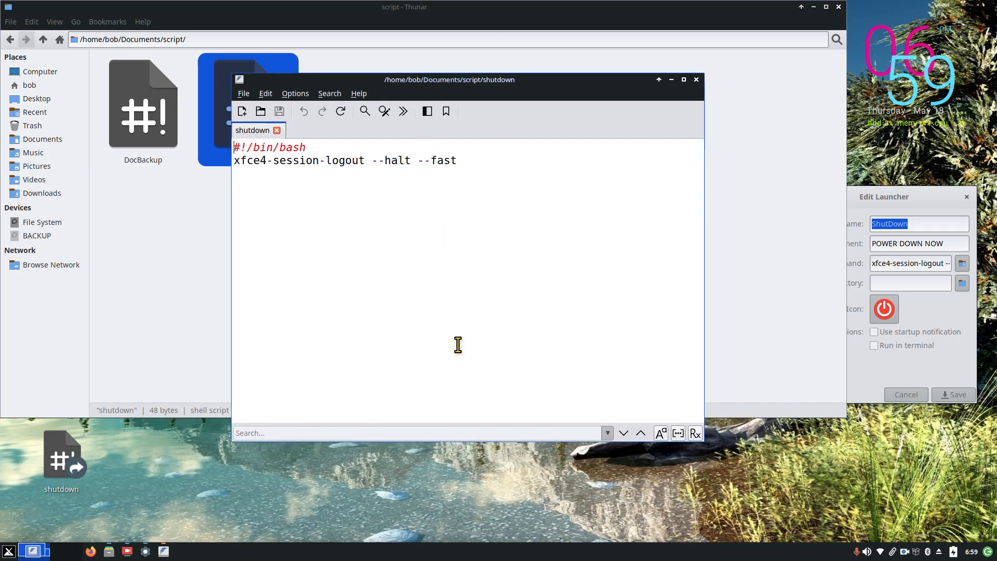
scroll(457, 345, up, 2)
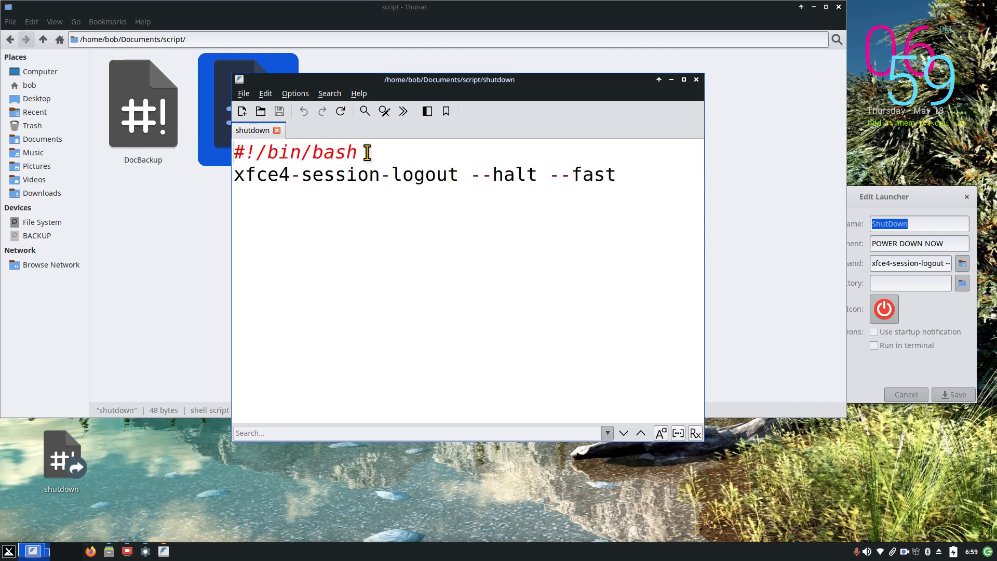
Step: Compare the script's #!/bin/bash and xfce4-session-logout --halt --fast lines with the launcher's command, placing the Edit Launcher dialog beside the text editor
drag(367, 152, 225, 159)
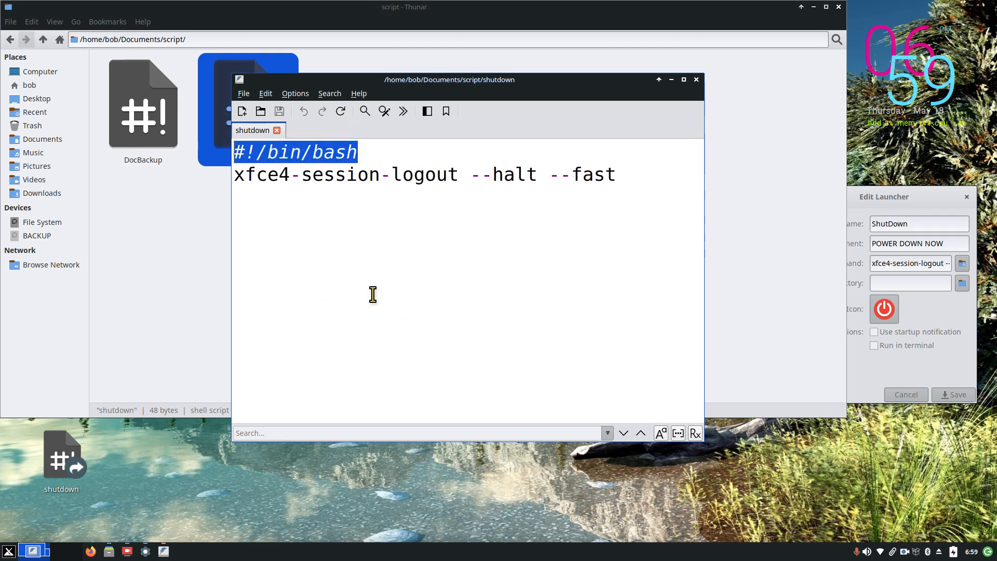
drag(464, 81, 412, 79)
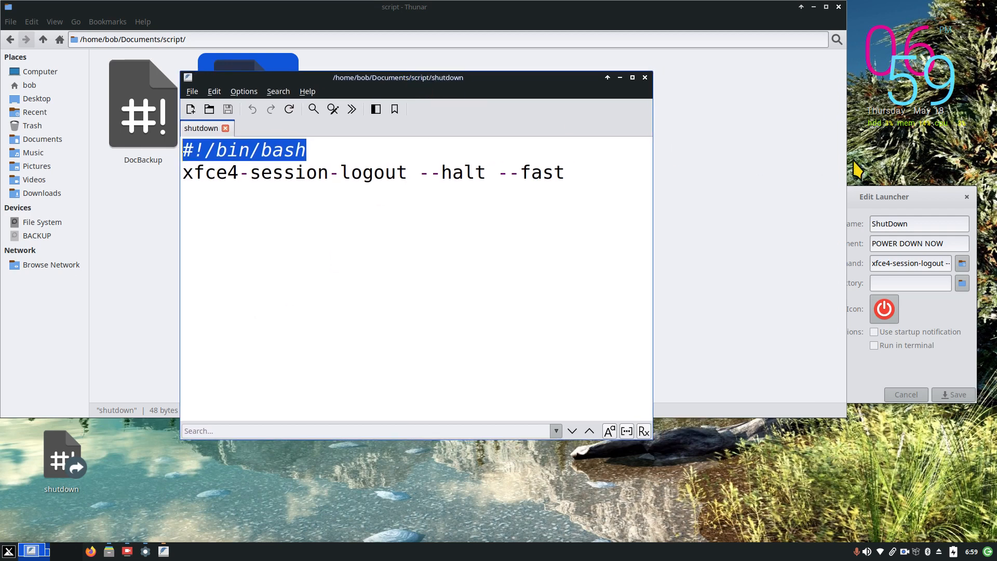
drag(890, 191, 770, 154)
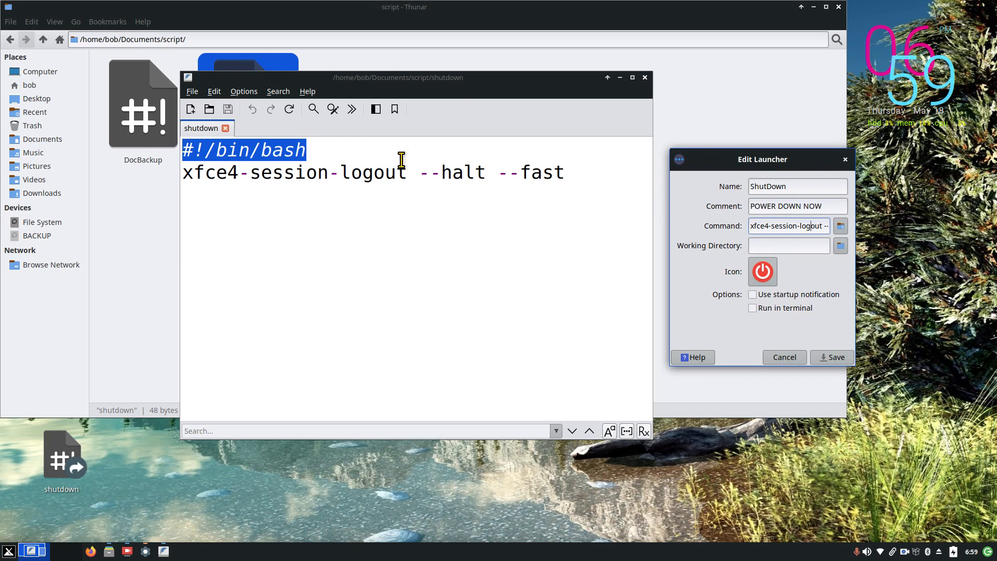
click(185, 174)
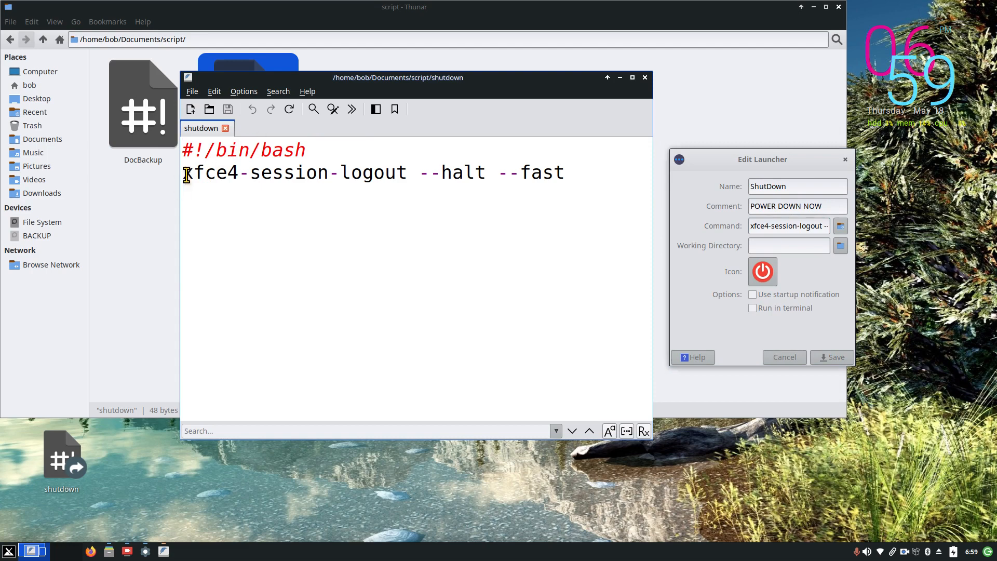
drag(185, 173, 587, 169)
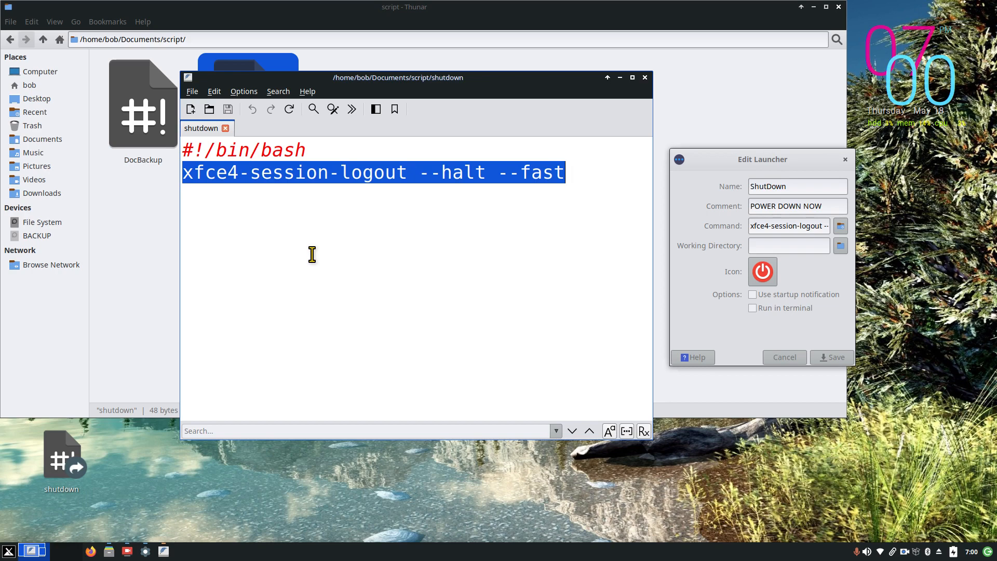
drag(318, 148, 145, 148)
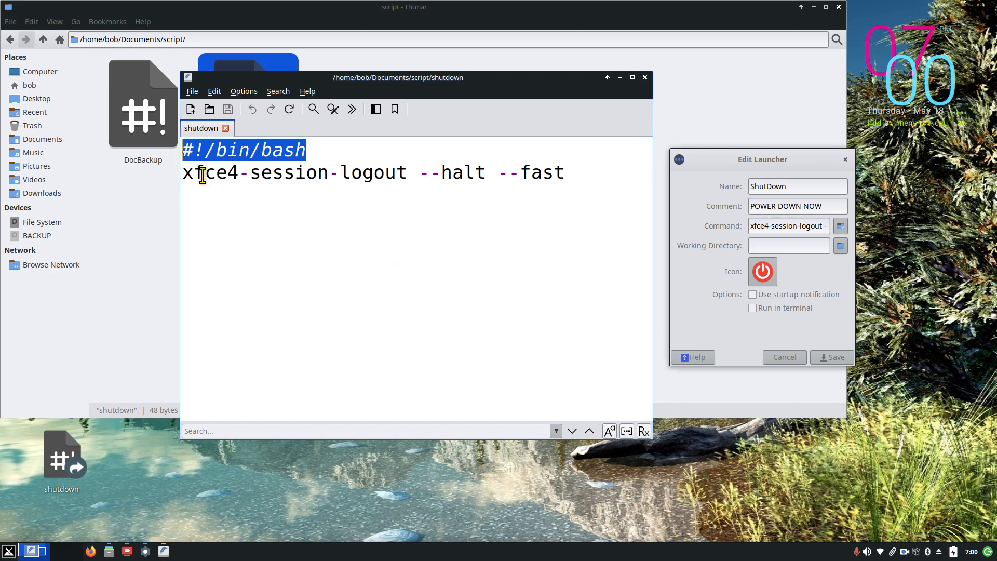
drag(182, 174, 451, 185)
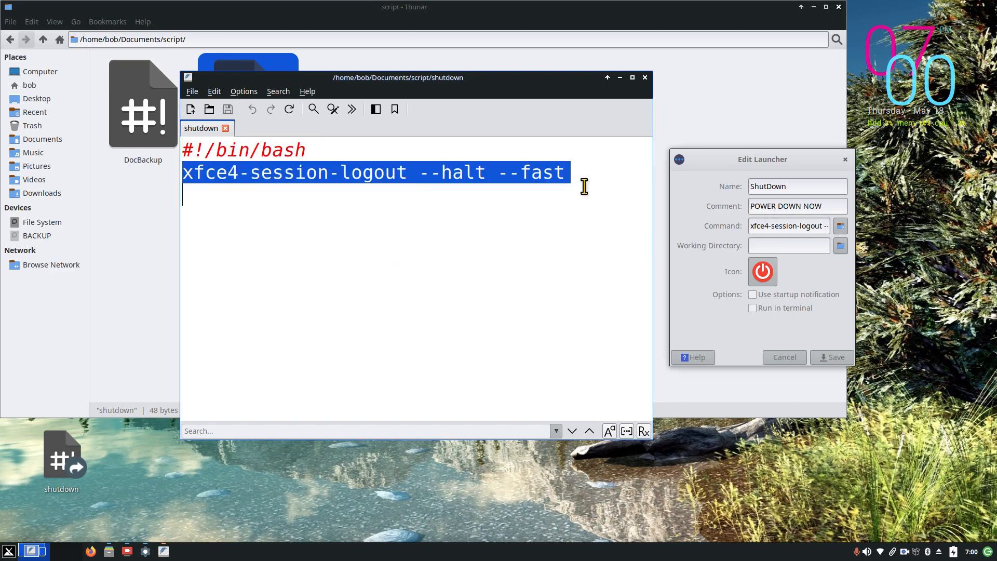
Step: Close the shutdown script, the Edit Launcher dialog and the file manager to return to the empty desktop
click(645, 78)
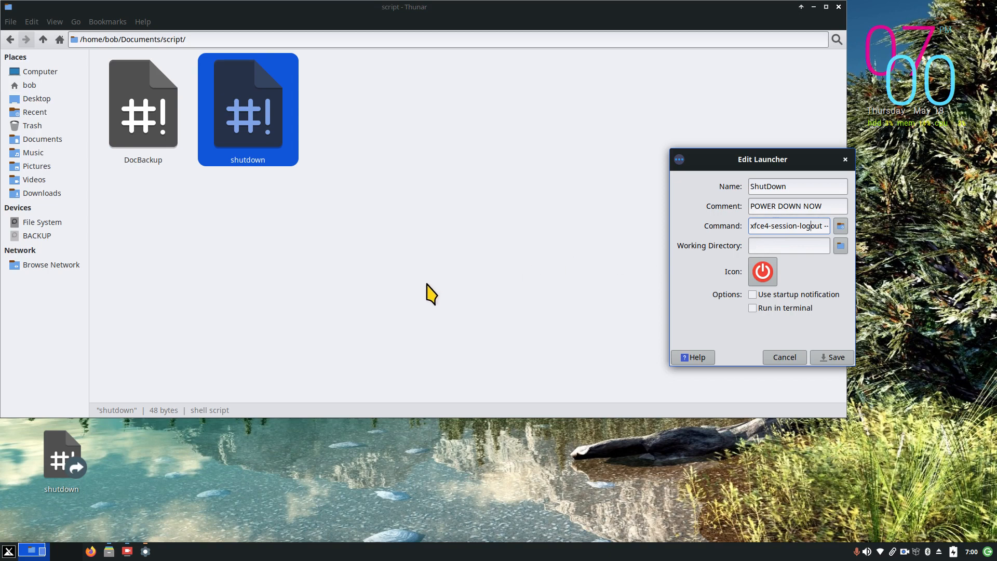
key(alt+F4)
key(alt+F4)
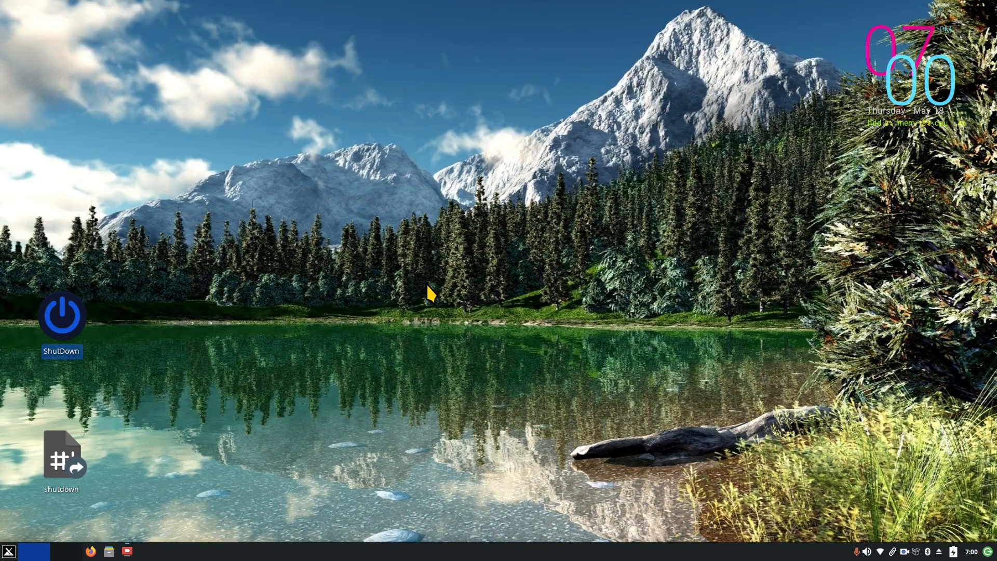
Step: Open the log-out dialog from the Whisker Menu and cancel it
click(9, 552)
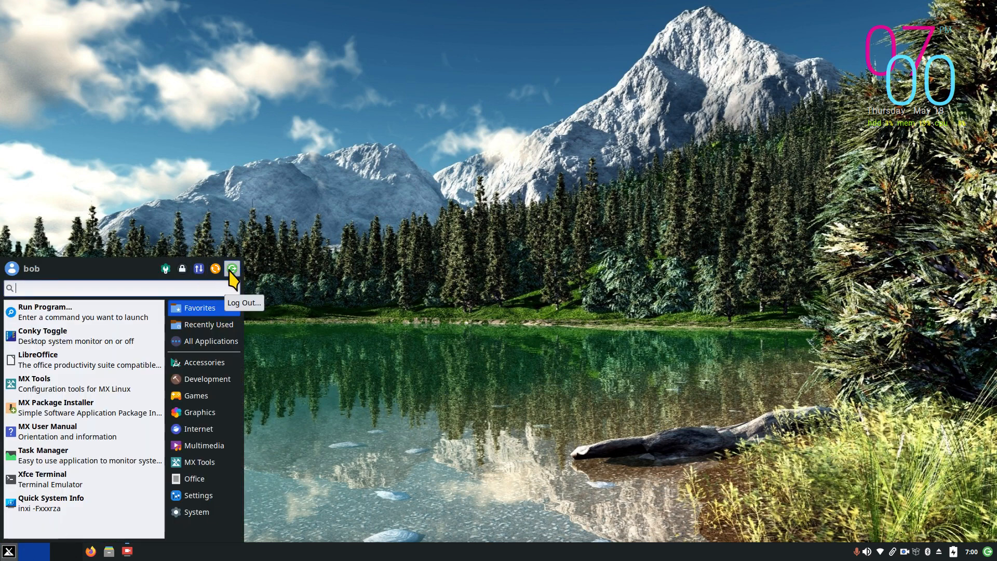
click(232, 268)
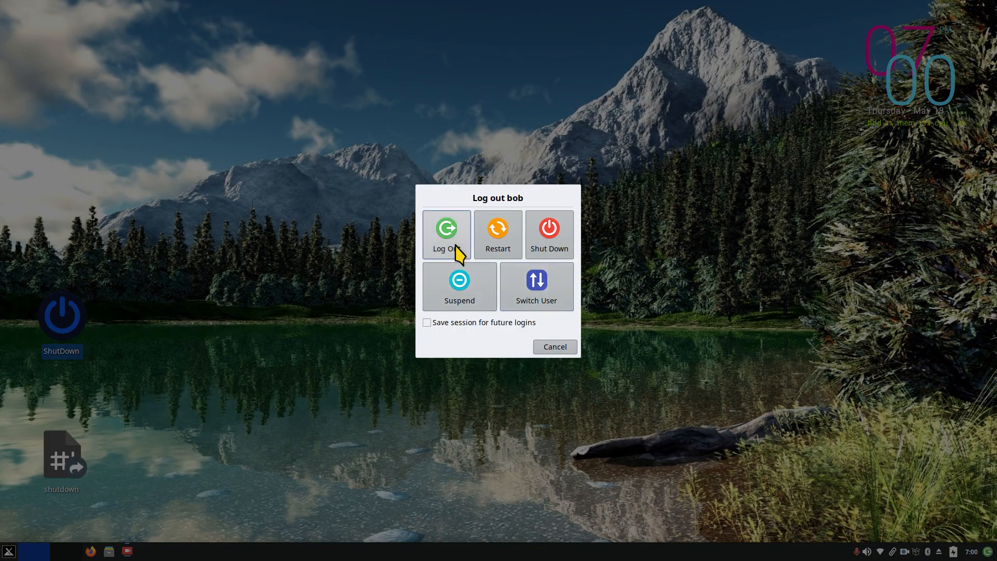
click(552, 348)
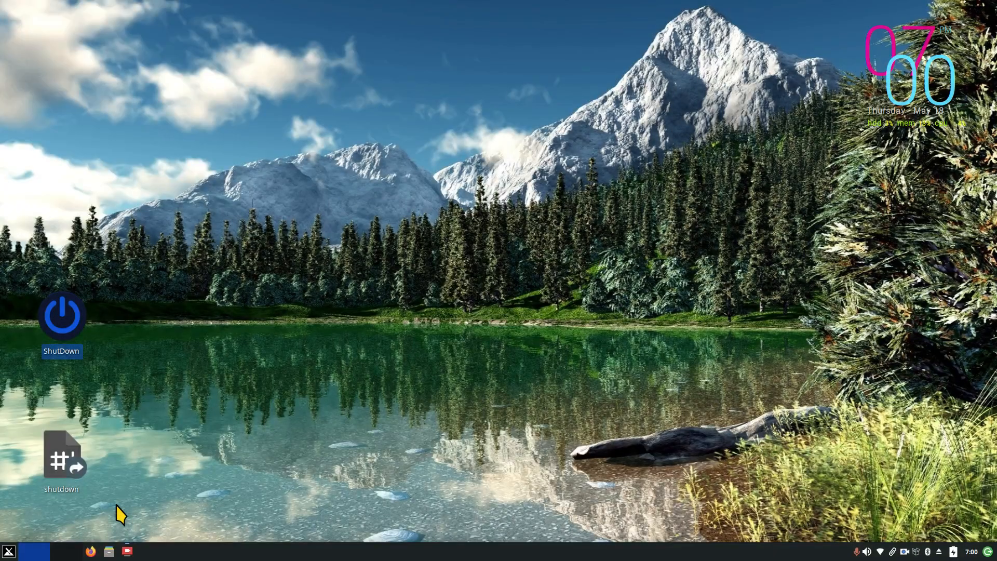
Step: Enable the Shut Down command in the Whisker Menu properties, close them and check the application menu
right_click(9, 553)
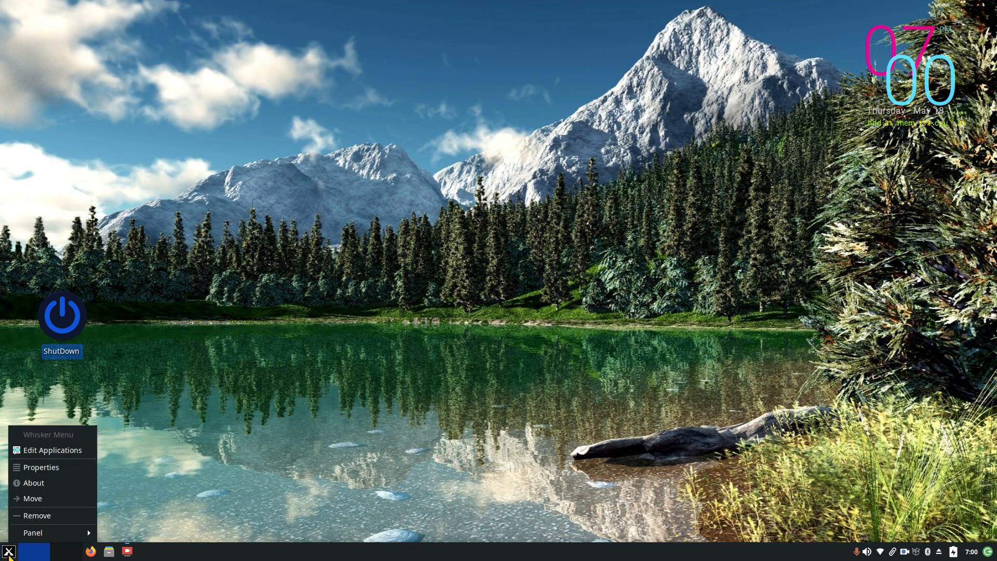
click(55, 469)
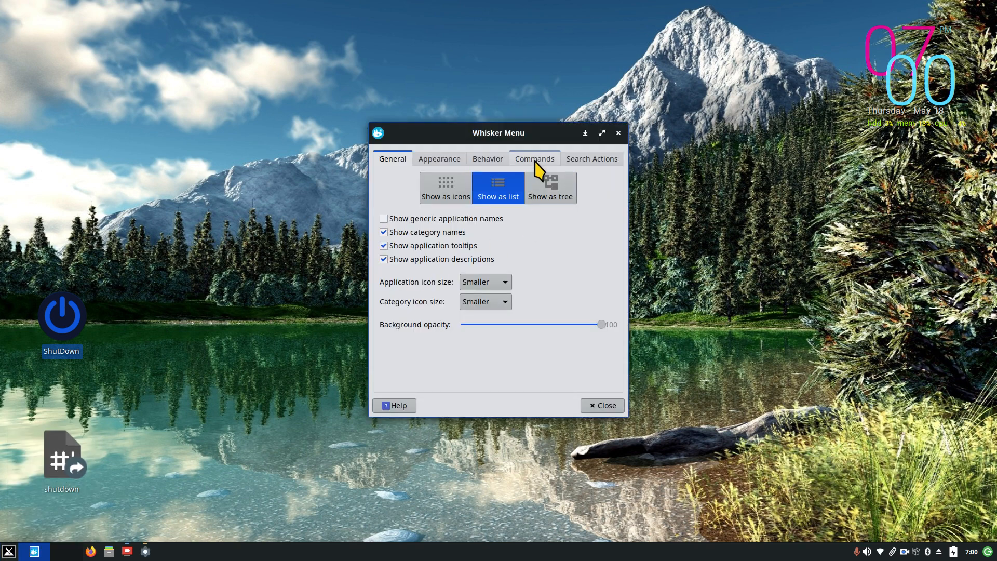
click(545, 167)
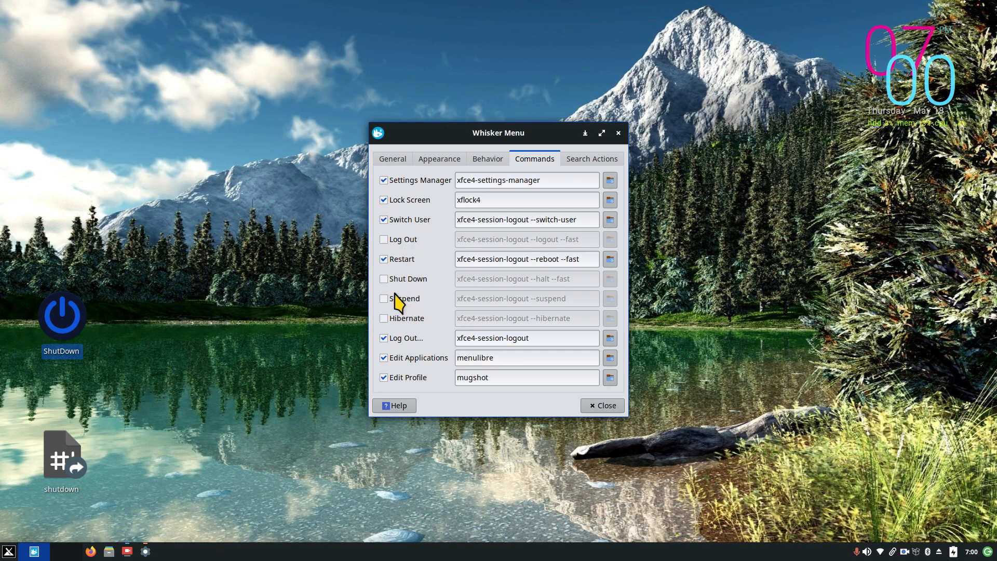
click(619, 133)
click(8, 552)
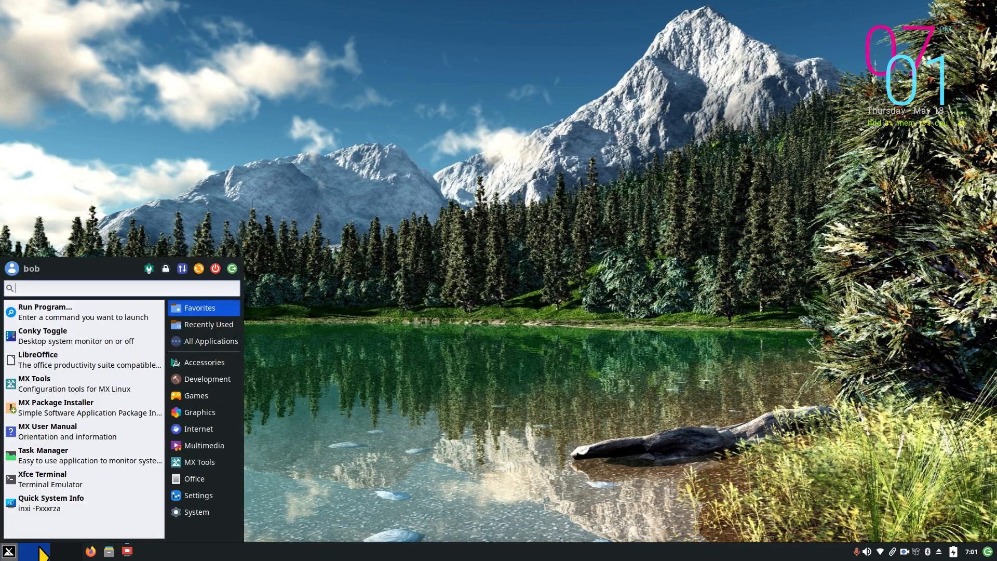
click(270, 470)
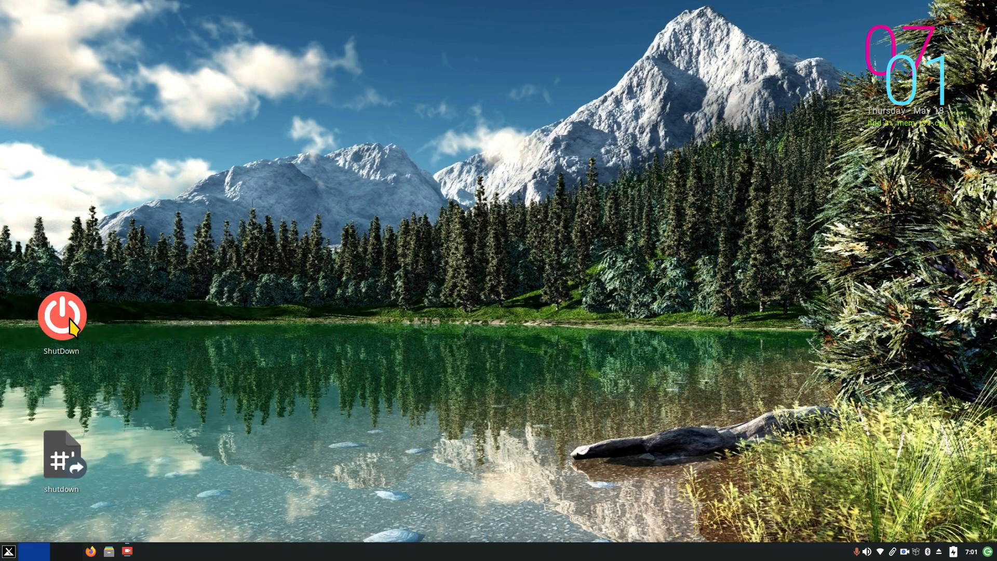
Step: Move the ShutDown launcher across the desktop, away from the shutdown script link
drag(70, 314, 848, 401)
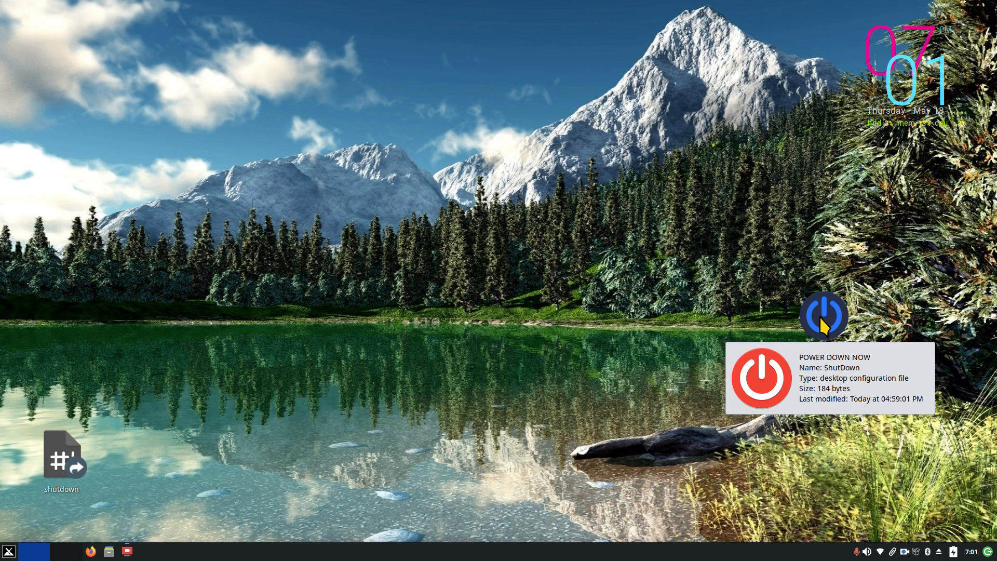
click(781, 319)
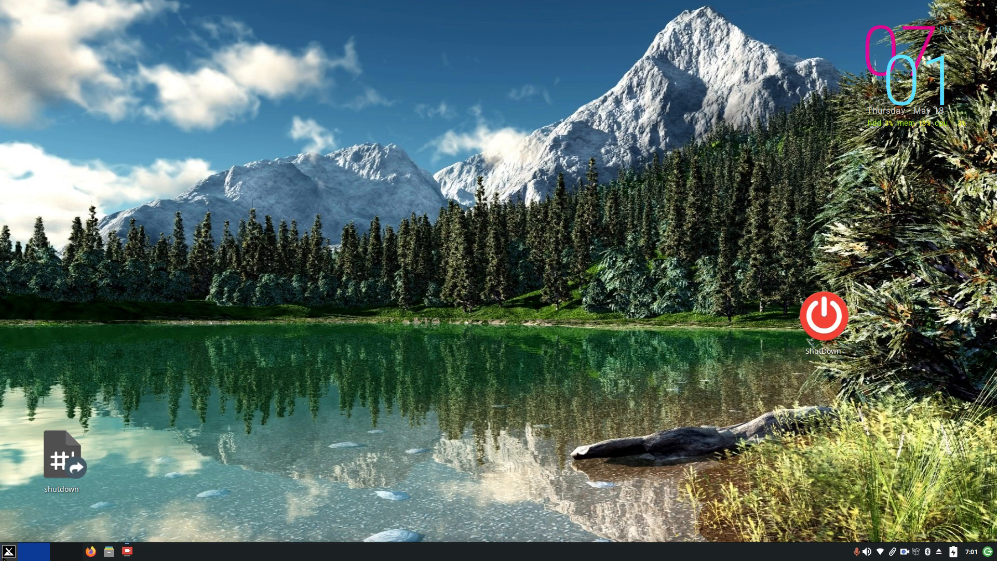
Step: Test the Shut Down command from the Whisker Menu and cancel the shutdown confirmation
click(9, 551)
click(216, 276)
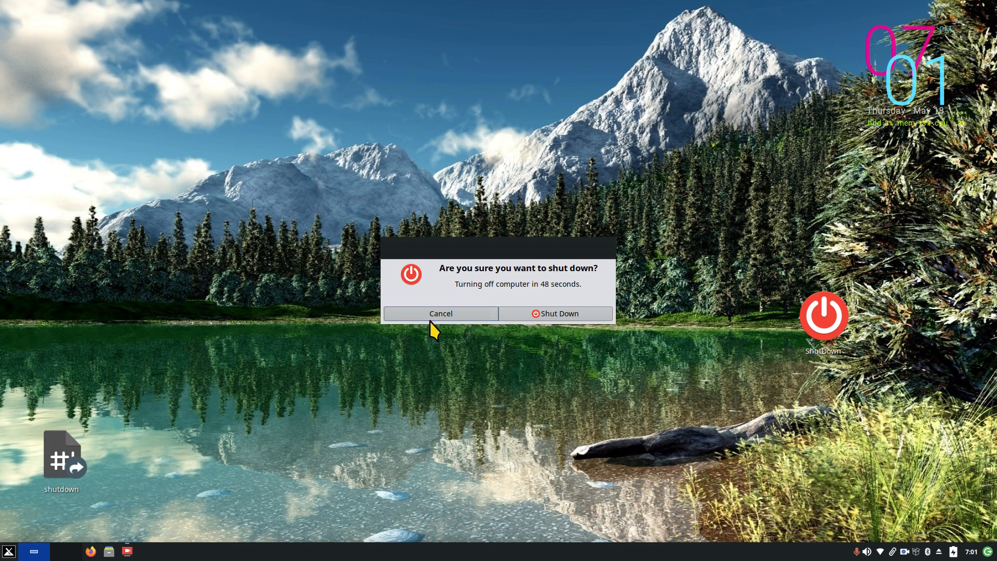
click(468, 316)
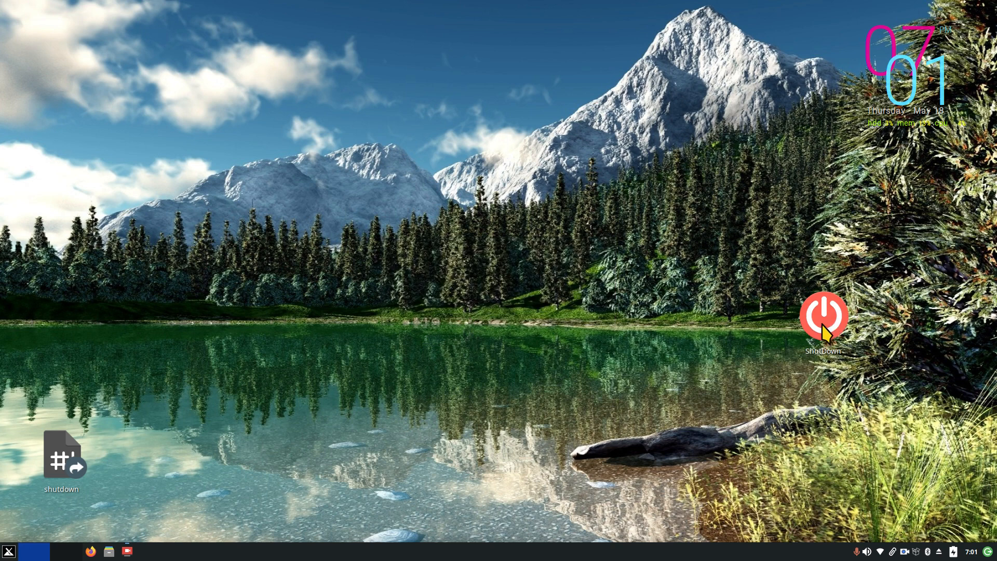
Step: Move the ShutDown launcher down so it is level with the shutdown script link on the desktop
drag(828, 314, 875, 427)
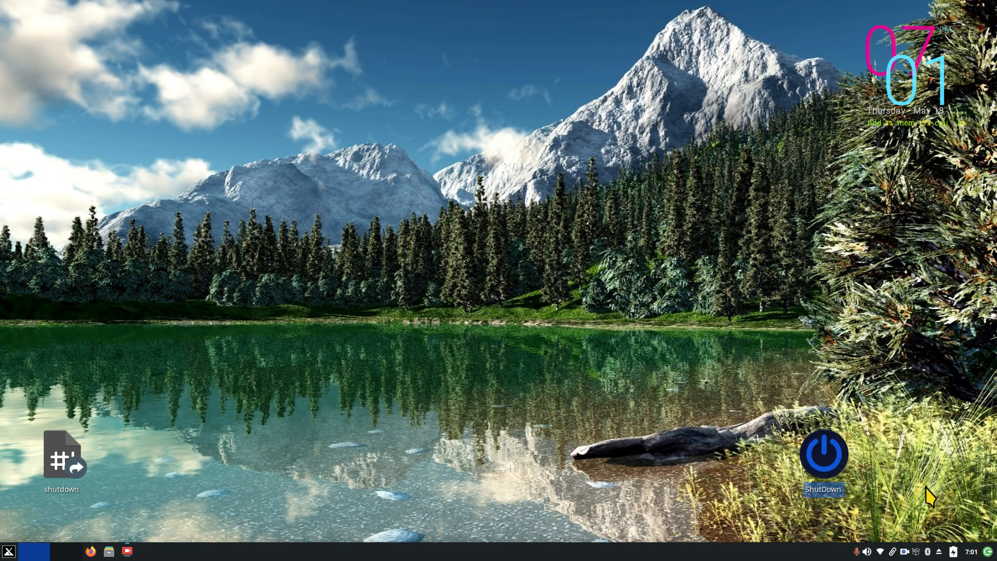
click(9, 552)
click(358, 412)
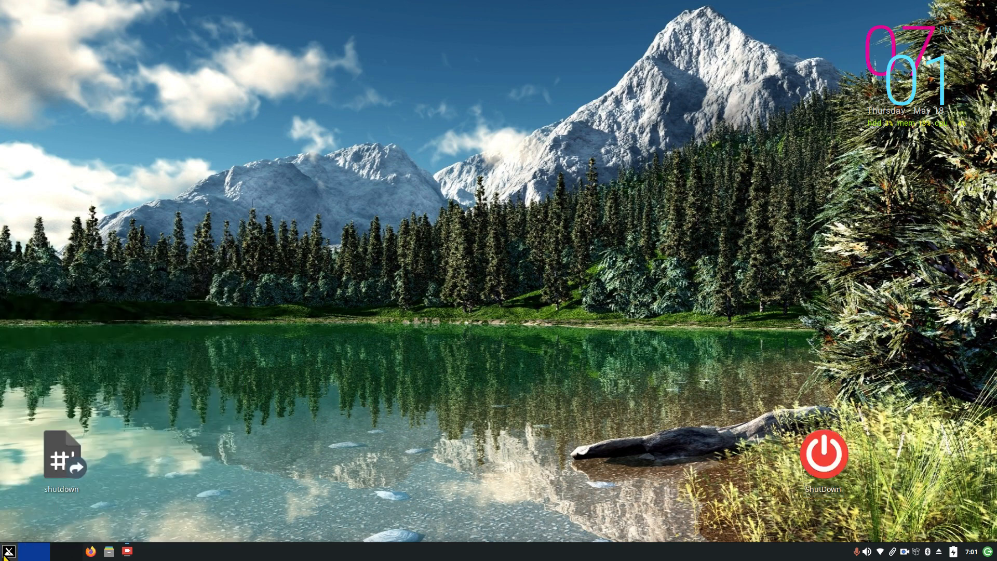
Step: Reopen the Whisker Menu properties and review the command assigned to Shut Down
right_click(10, 552)
click(41, 473)
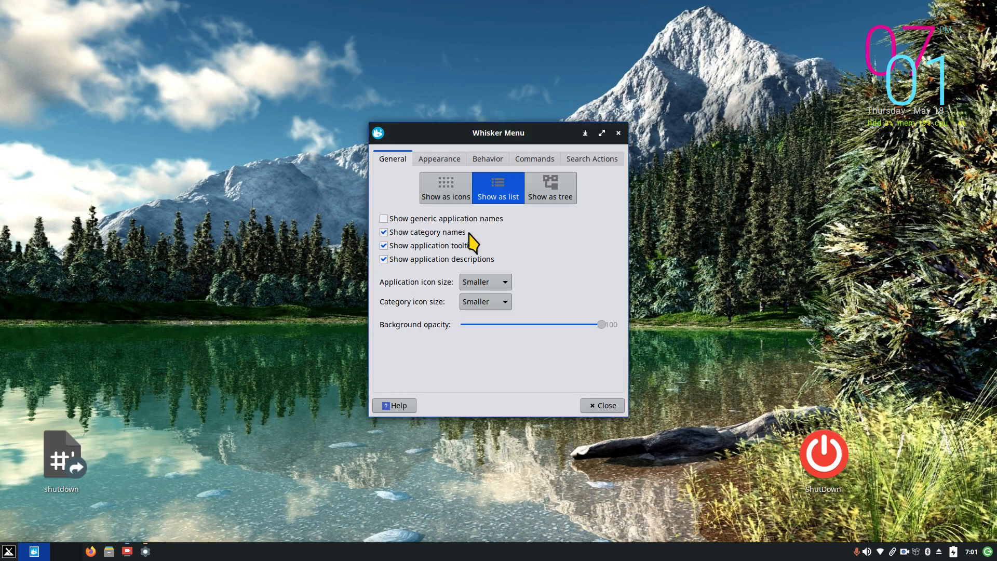
click(525, 159)
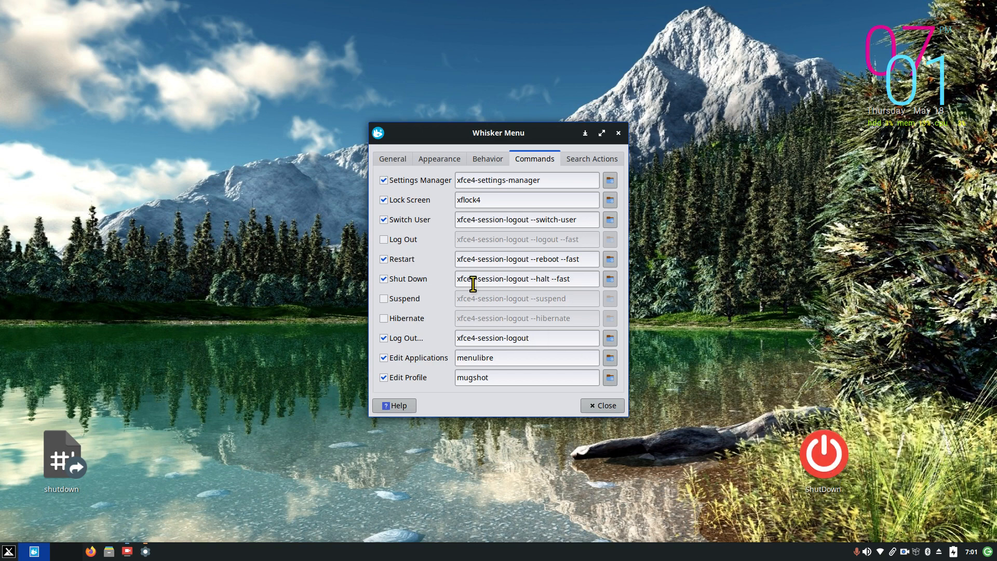
mouse_move(838, 464)
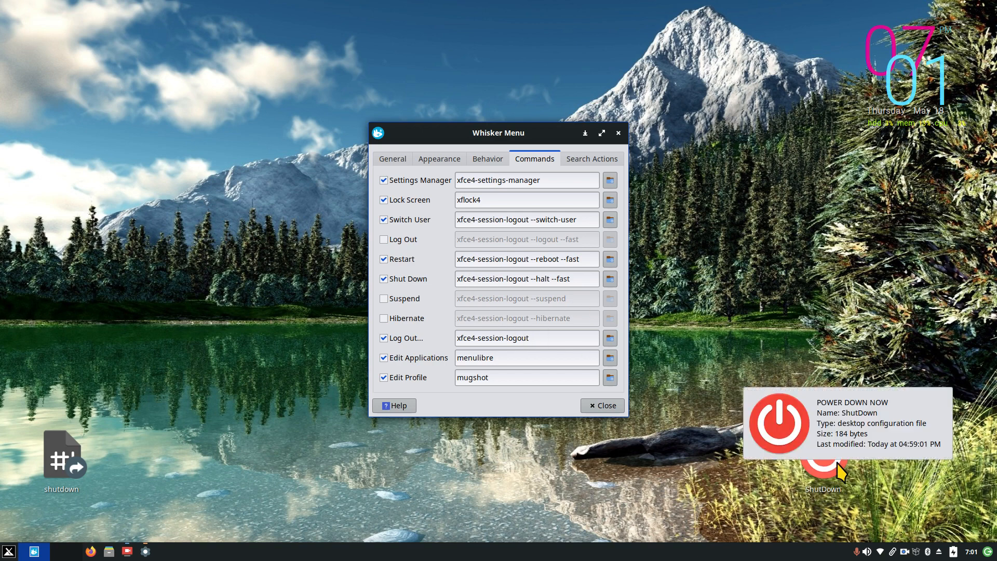
Step: Test the Shut Down command again, move its confirmation clear of the Whisker Menu properties and cancel it
click(9, 554)
click(233, 269)
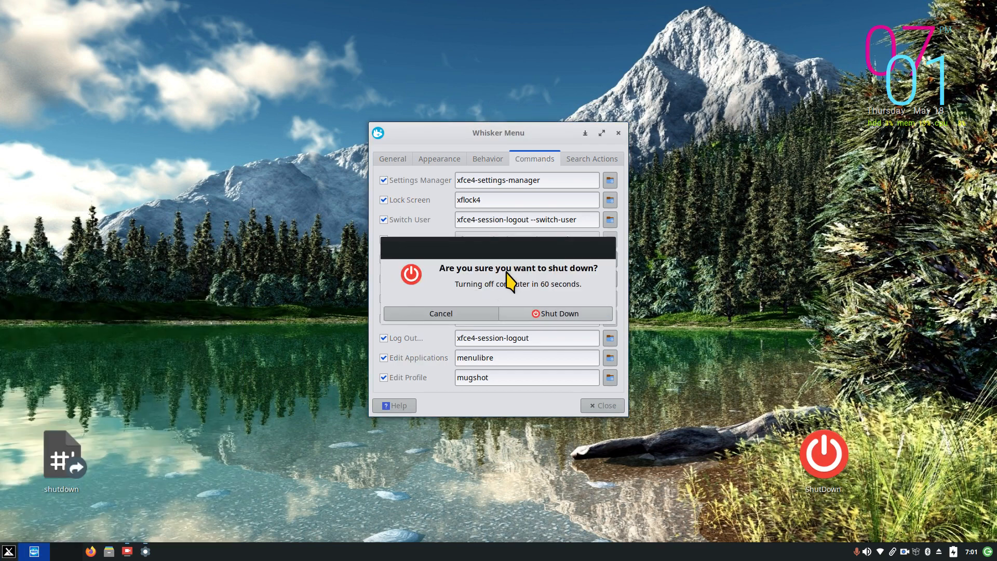
drag(510, 249, 253, 225)
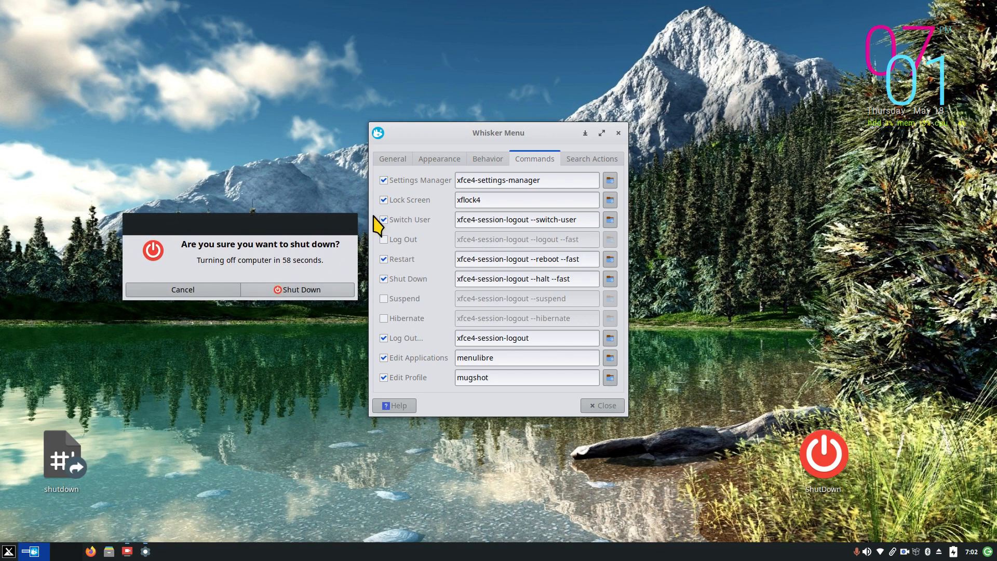
click(172, 288)
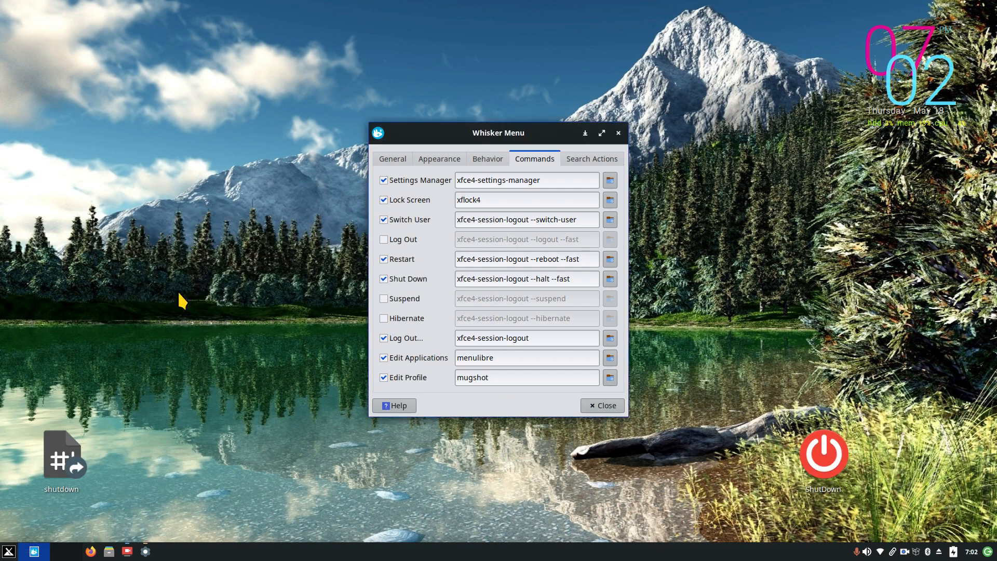
Step: Open the ShutDown launcher for editing, compare its full command with the Whisker Menu's Shut Down command and close the launcher dialog without saving
right_click(826, 460)
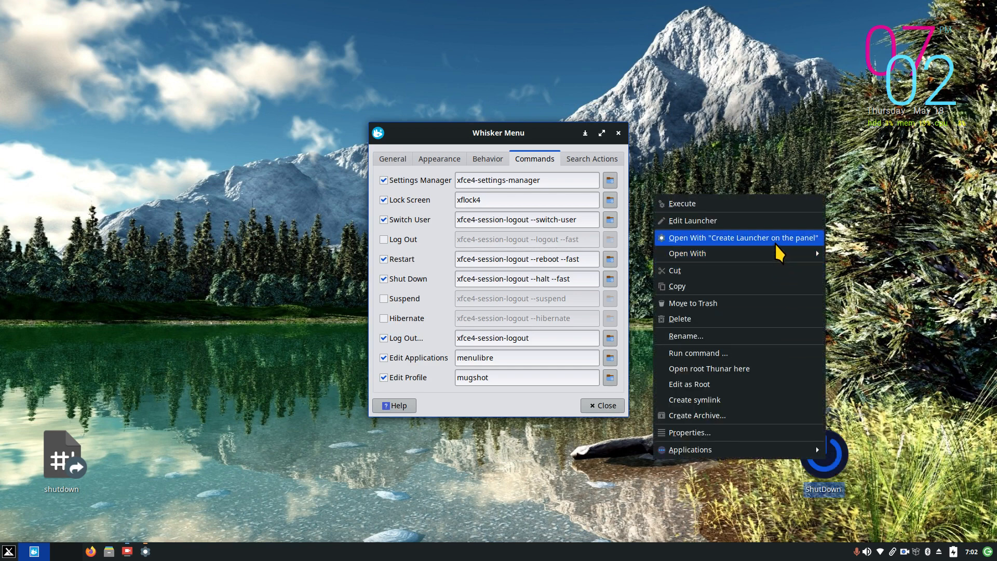
click(775, 223)
drag(496, 169, 808, 210)
click(828, 276)
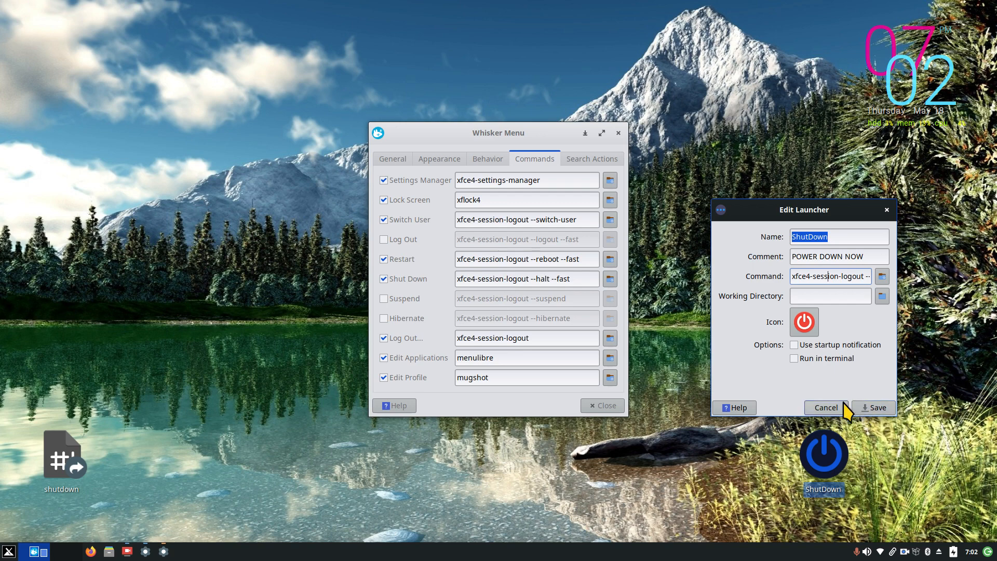
key(Right)
key(Right)
key(Right)
key(Right)
key(Right)
key(Right)
key(Right)
key(Right)
key(Right)
key(Right)
key(Right)
key(Right)
key(Right)
key(Right)
key(Right)
key(Right)
key(Right)
key(Right)
drag(509, 136, 246, 131)
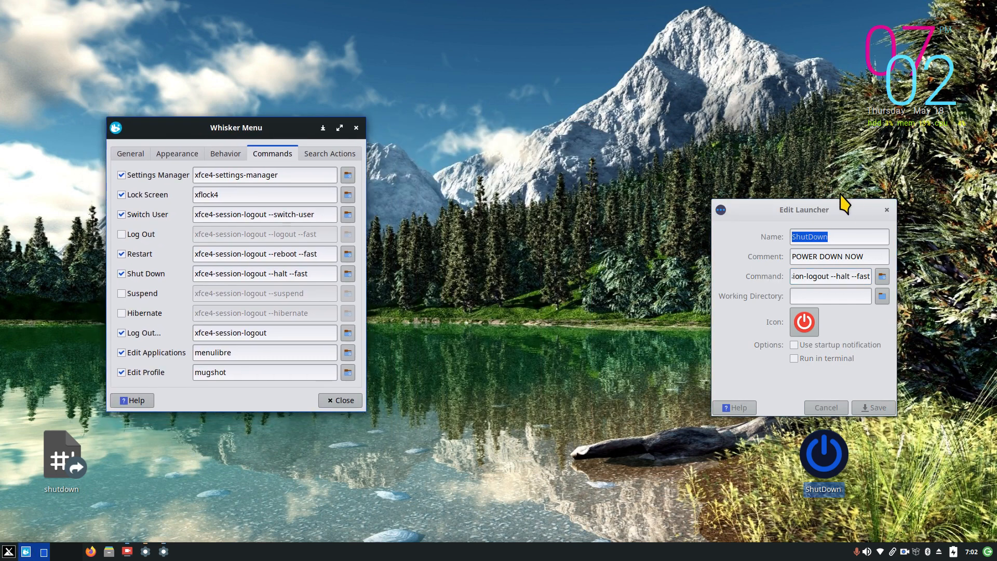
click(887, 210)
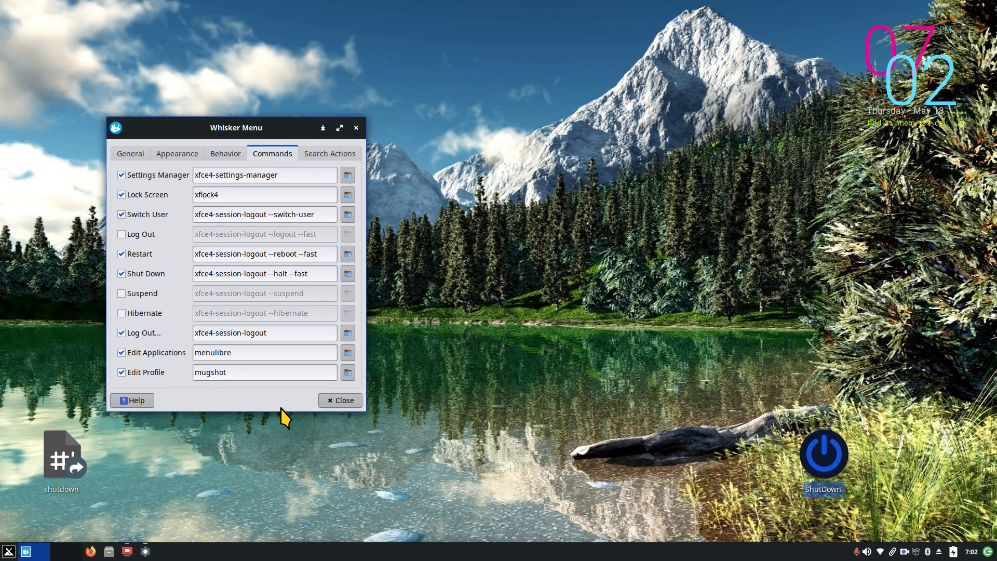
Step: Start creating a new desktop launcher and move its dialog further away from the Whisker Menu properties
right_click(507, 200)
click(577, 203)
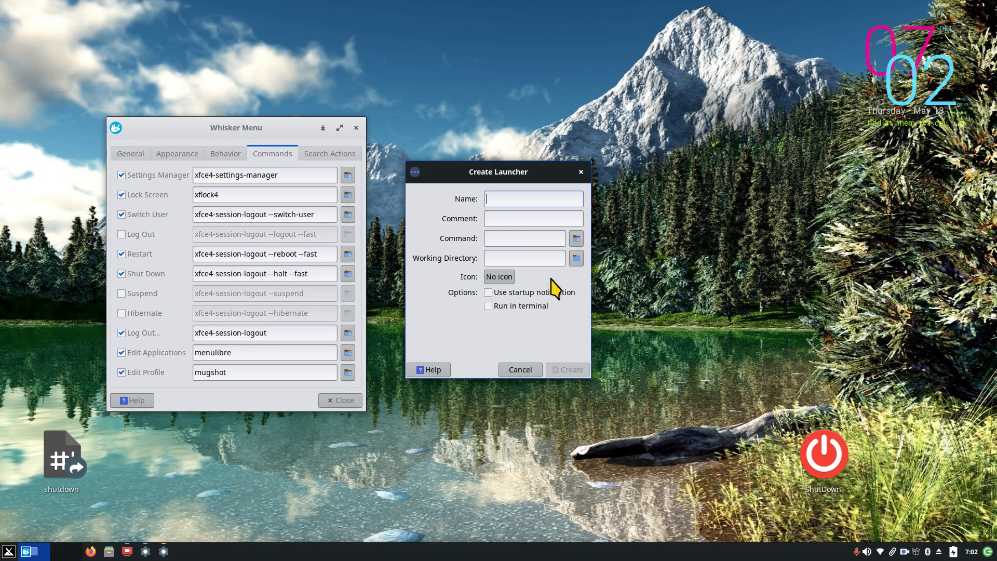
drag(474, 167, 563, 169)
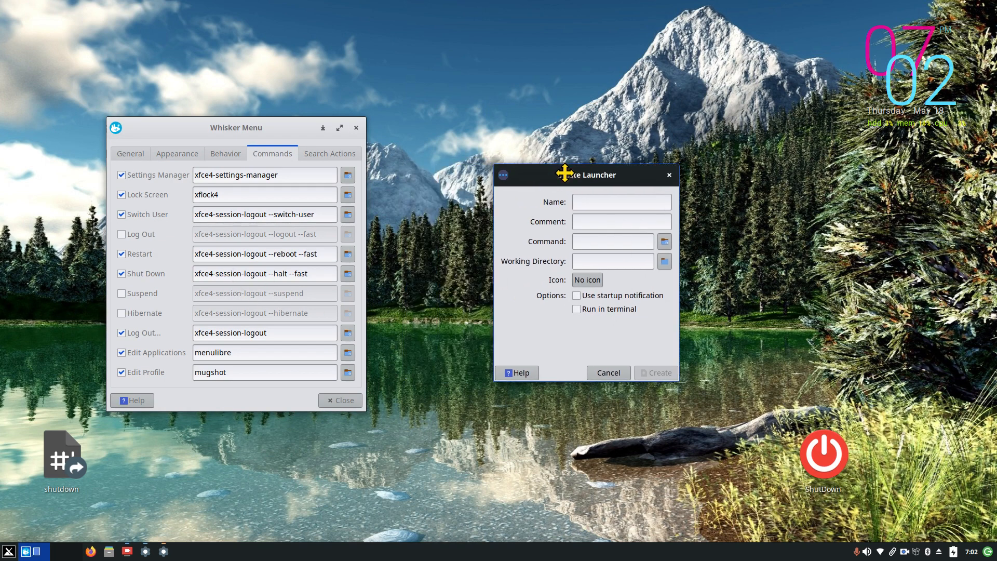
Step: Disable and re-enable Shut Down in the Whisker Menu commands, copy its command into the new launcher's Command field and erase it again
click(156, 275)
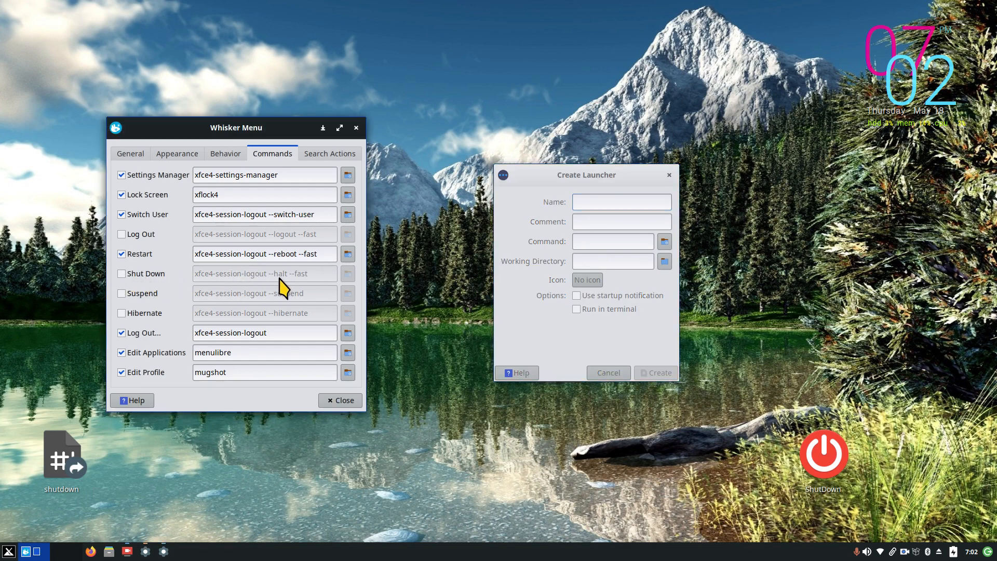
click(123, 274)
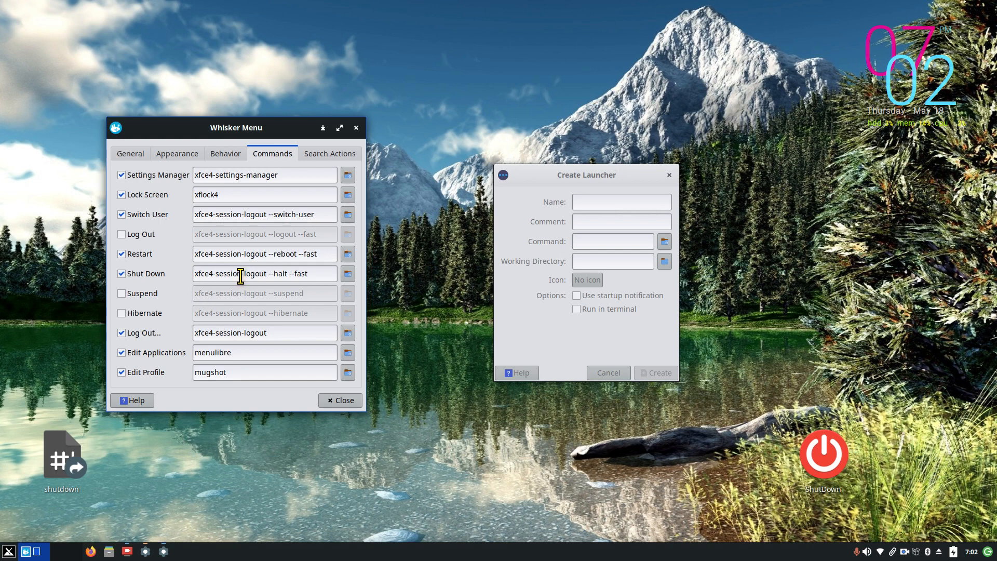
click(195, 274)
key(ctrl+a)
key(ctrl+c)
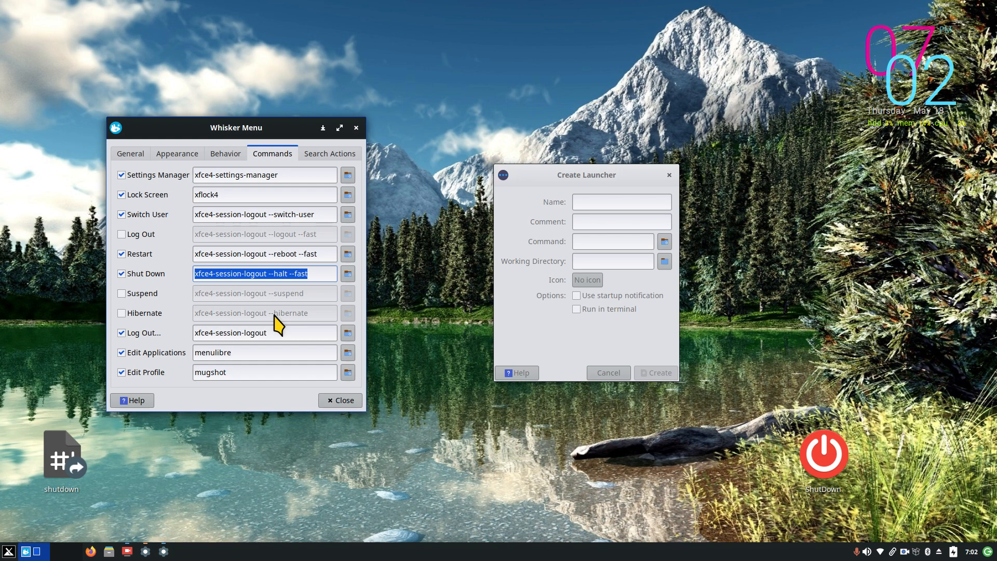
click(584, 243)
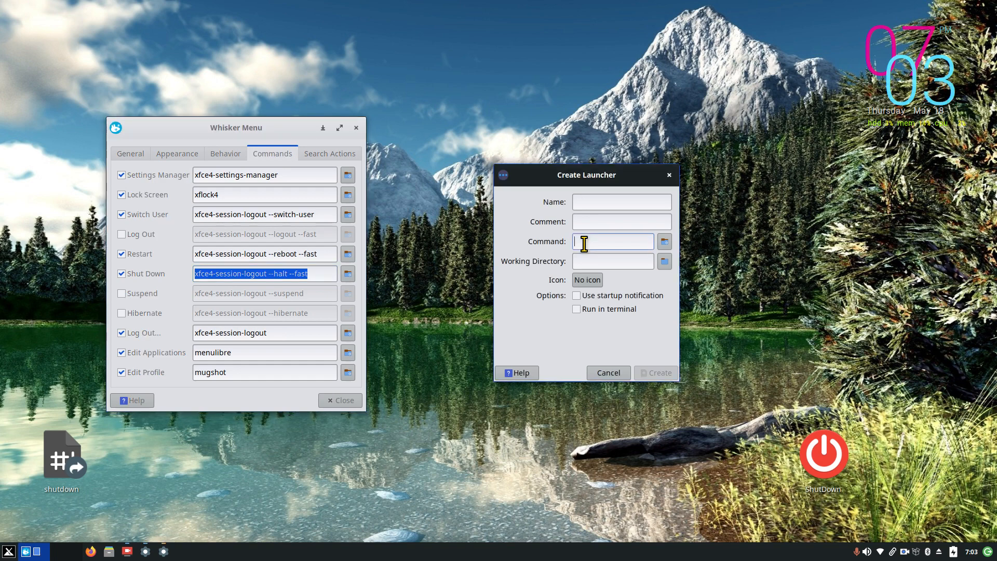
key(ctrl+v)
key(BackSpace)
key(BackSpace)
key(BackSpace)
key(BackSpace)
key(BackSpace)
key(BackSpace)
key(BackSpace)
key(BackSpace)
key(BackSpace)
key(BackSpace)
key(BackSpace)
key(BackSpace)
key(BackSpace)
key(BackSpace)
key(BackSpace)
key(BackSpace)
key(BackSpace)
key(BackSpace)
Step: Toggle Shut Down off and on in the Whisker Menu commands and copy its command xfce4-session-logout --halt --fast into the new launcher's Command field
click(145, 277)
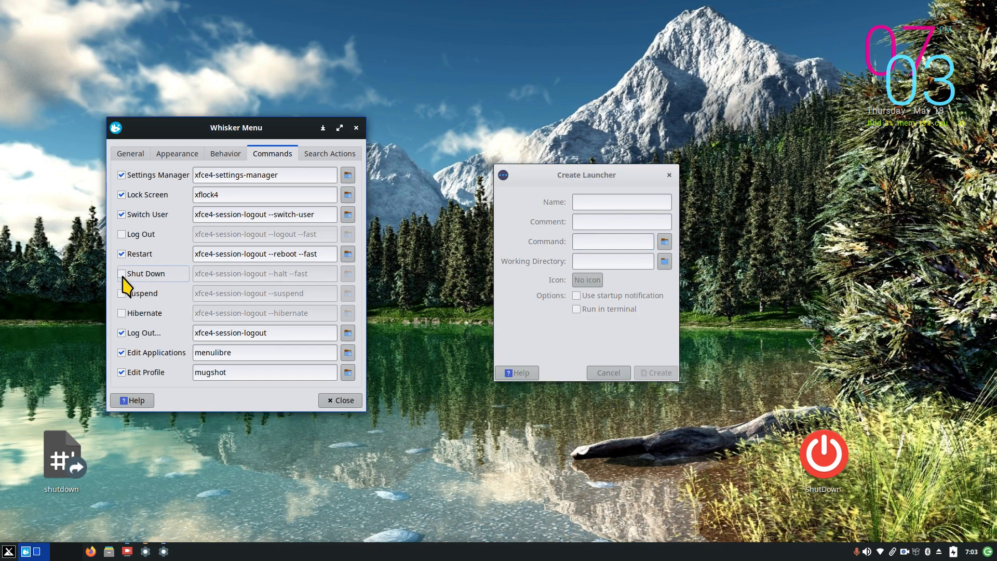
click(122, 274)
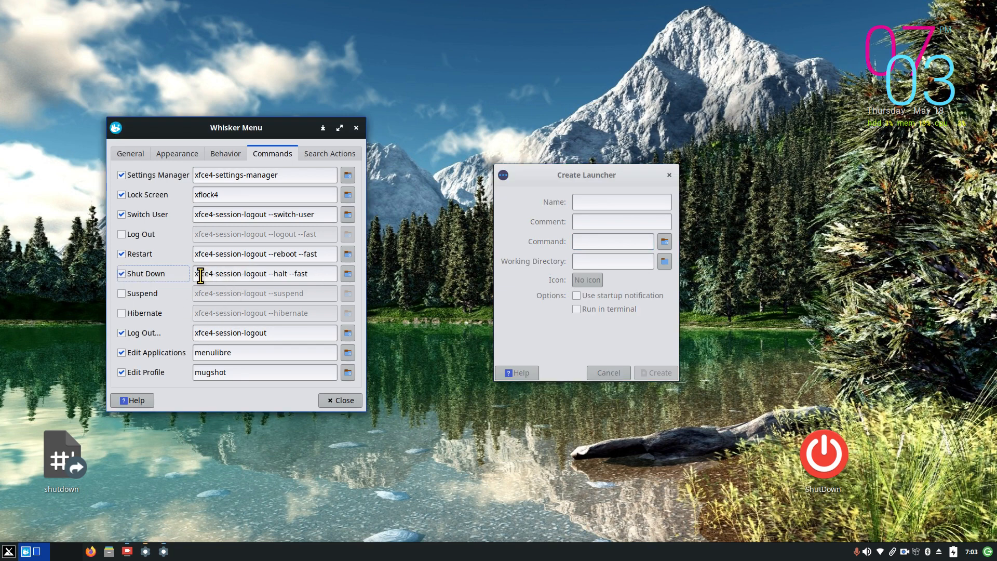
drag(195, 274, 309, 273)
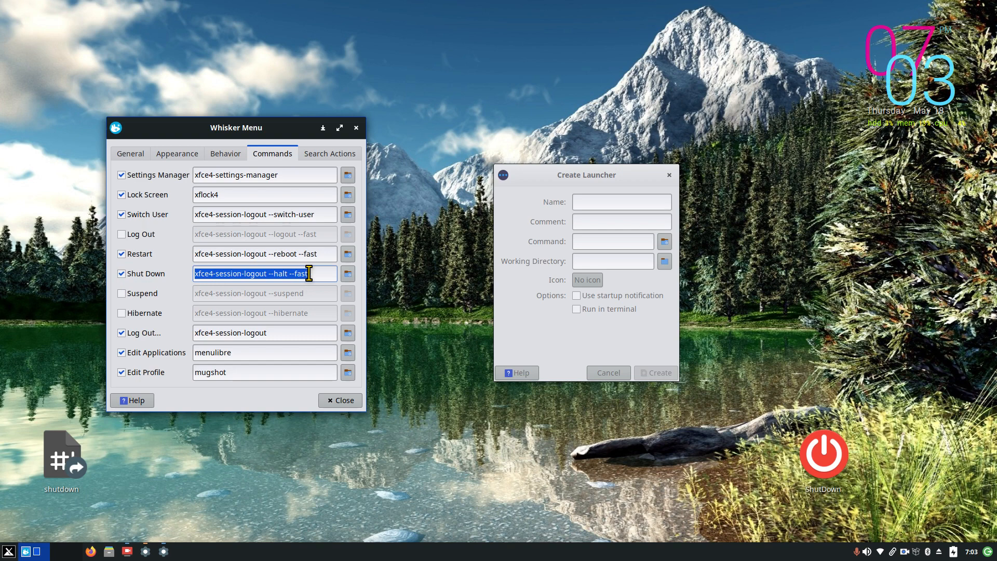
right_click(261, 274)
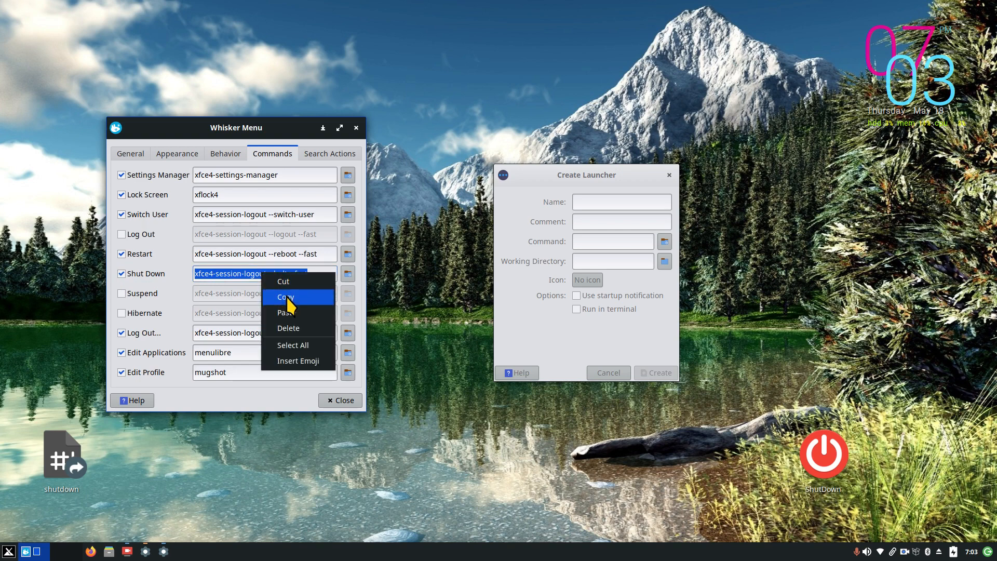
click(285, 296)
click(600, 241)
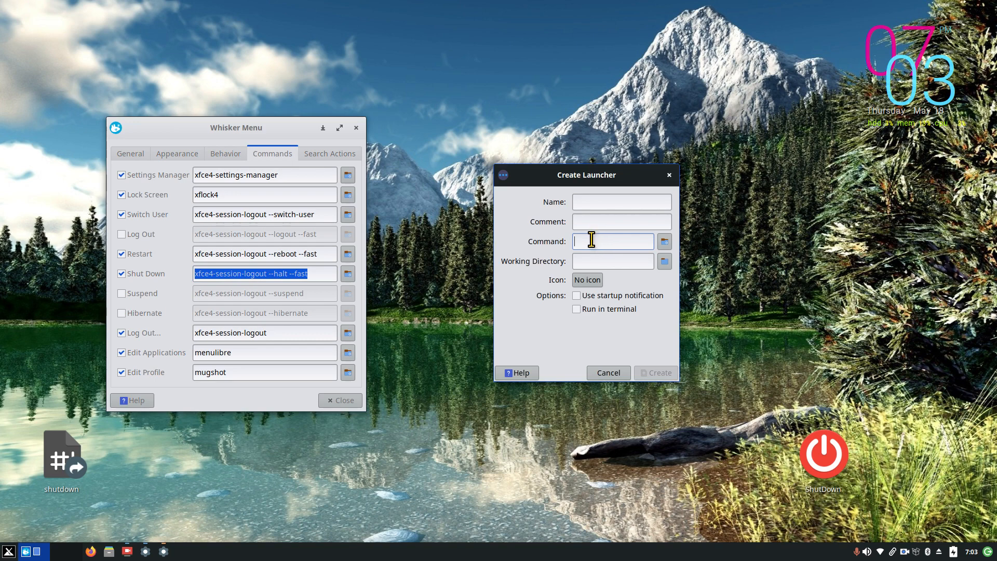
right_click(592, 240)
click(620, 279)
Step: Close the Whisker Menu properties, name the new launcher P1 and give it the comment "SHUTDOWN N O W"
click(581, 202)
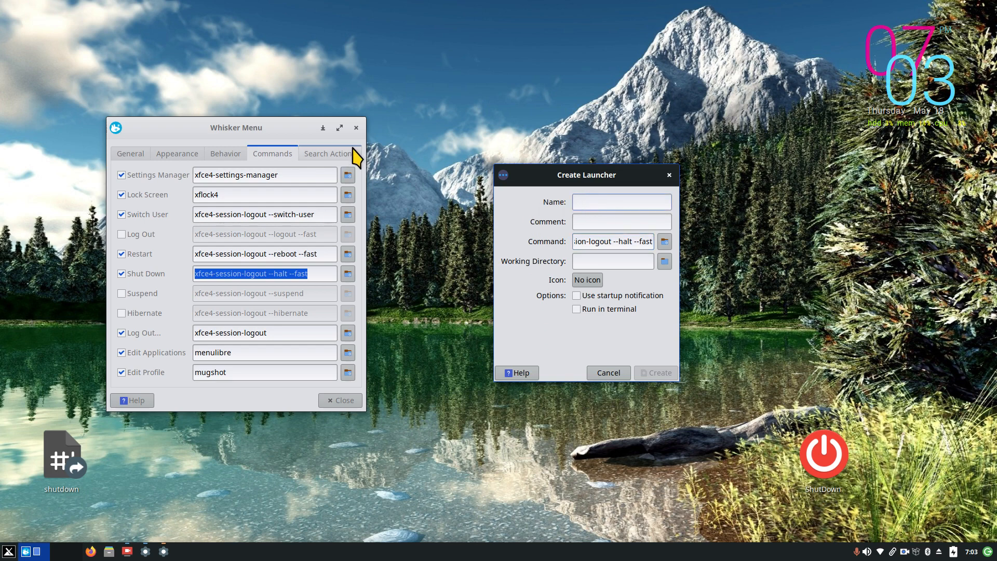
click(356, 128)
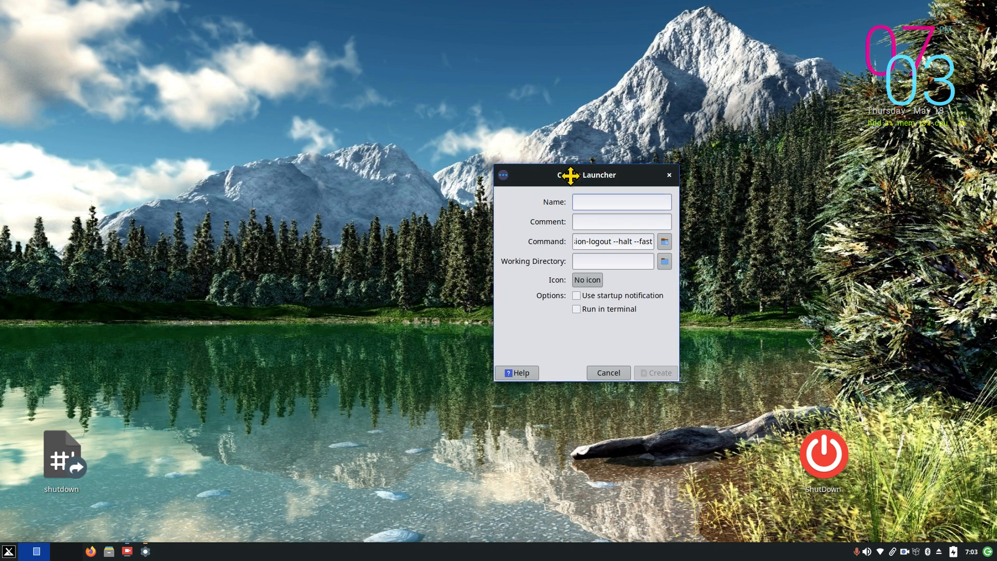
drag(571, 173, 424, 229)
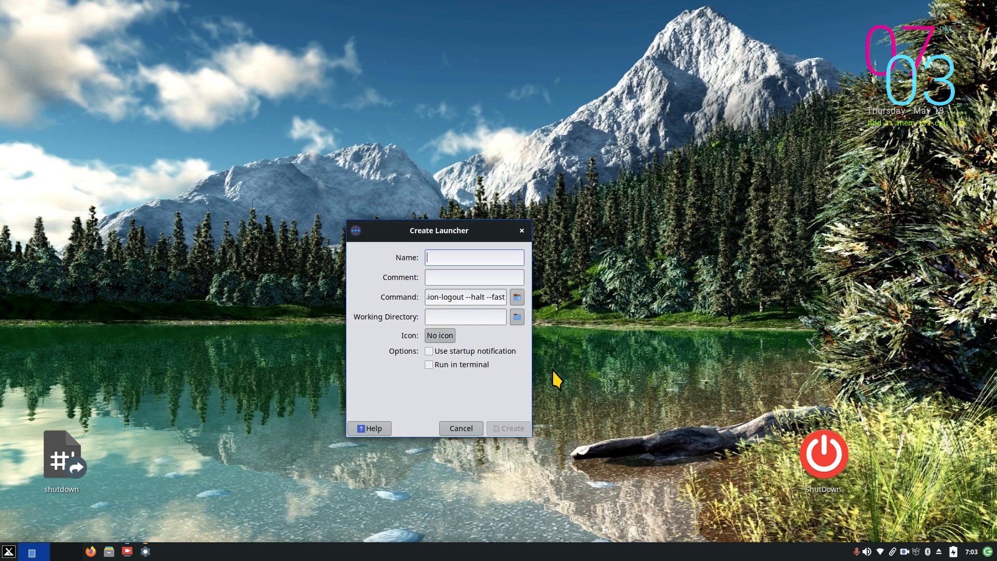
text(P1)
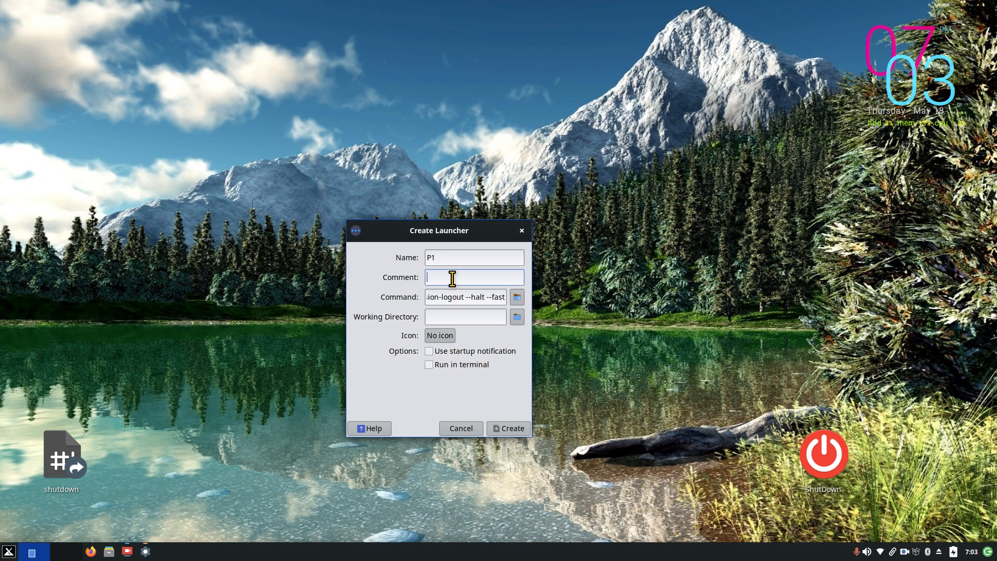
text(S)
text(HUTDOWN N O W)
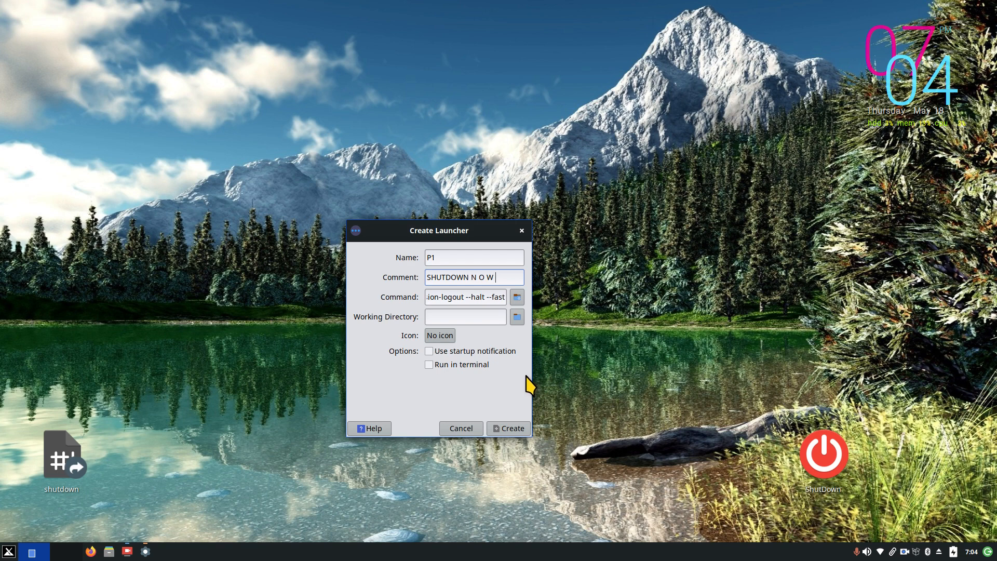
Step: Search the launcher icons for "shut" and assign the gshutdown icon to P1
click(434, 335)
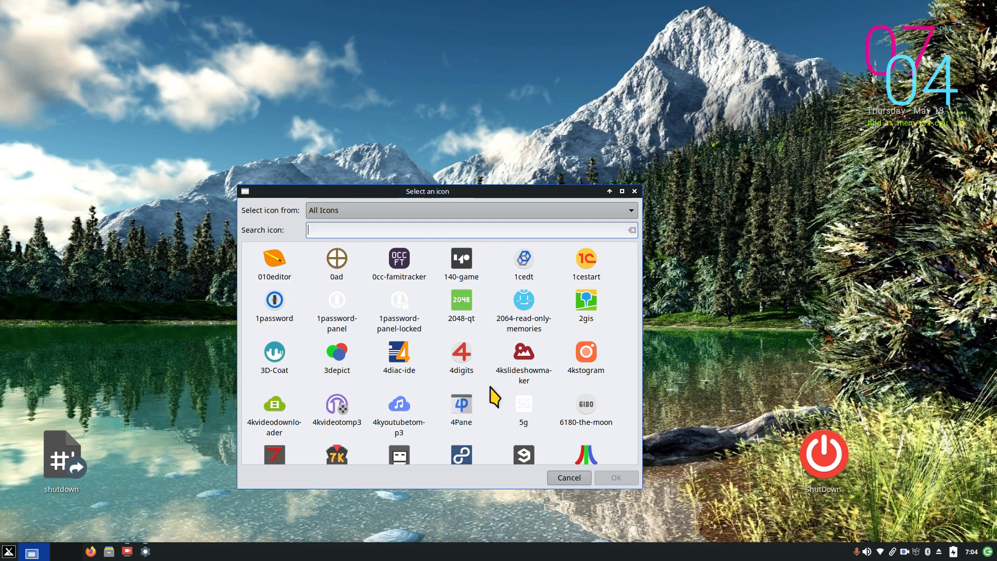
text(shut)
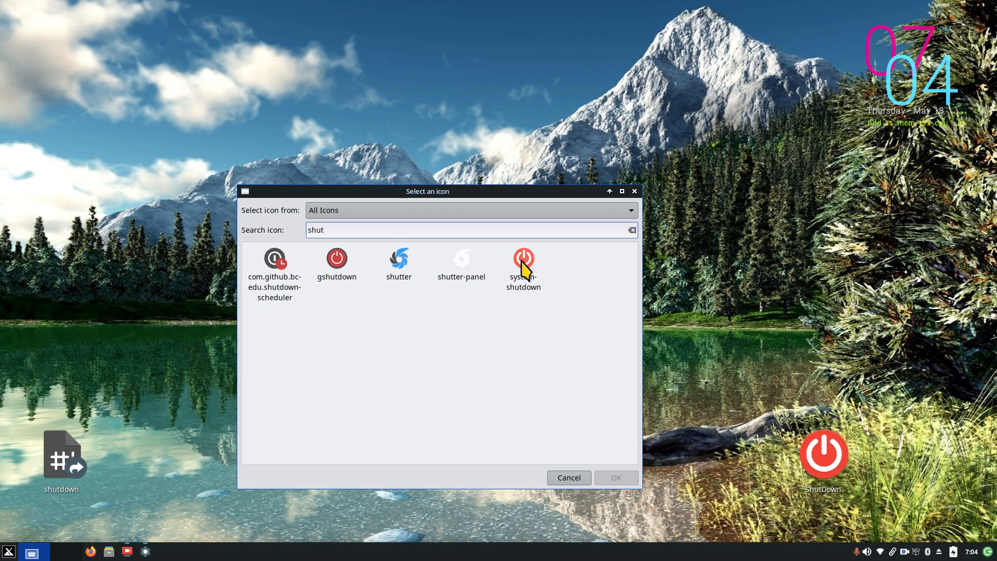
click(336, 259)
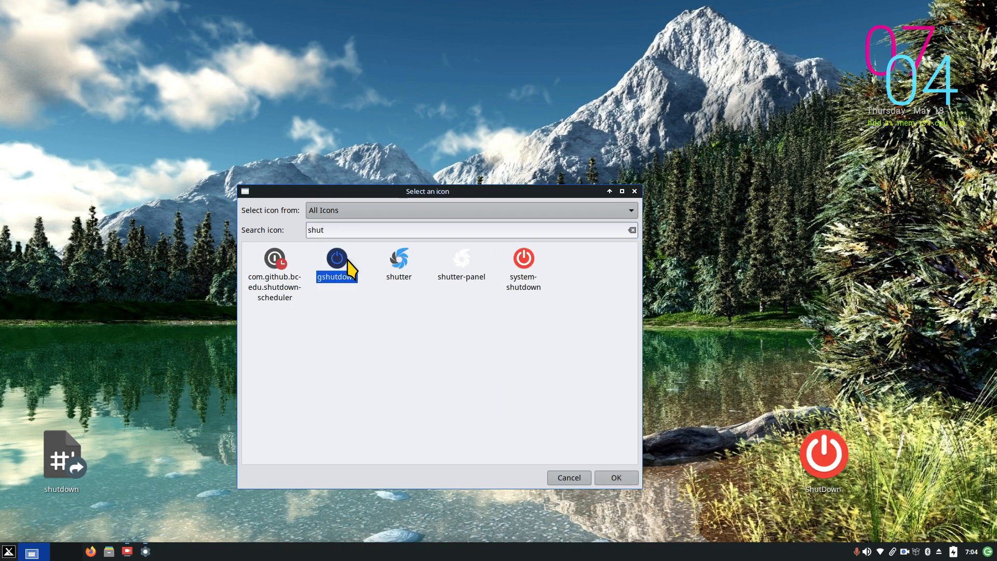
click(618, 478)
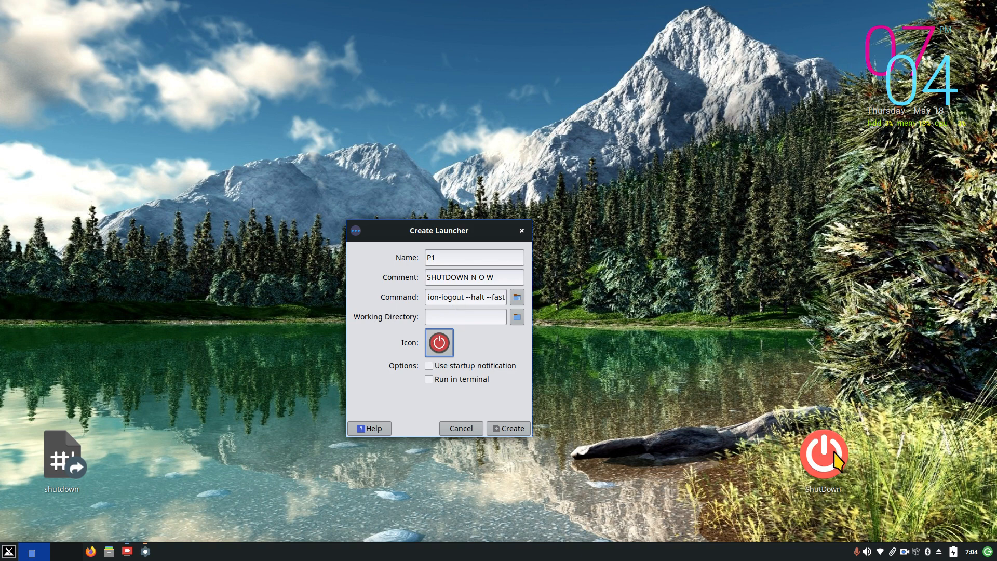
Step: Run Shut Down from the Whisker Menu, move its confirmation clear of the launcher dialog and cancel the shutdown
mouse_move(831, 455)
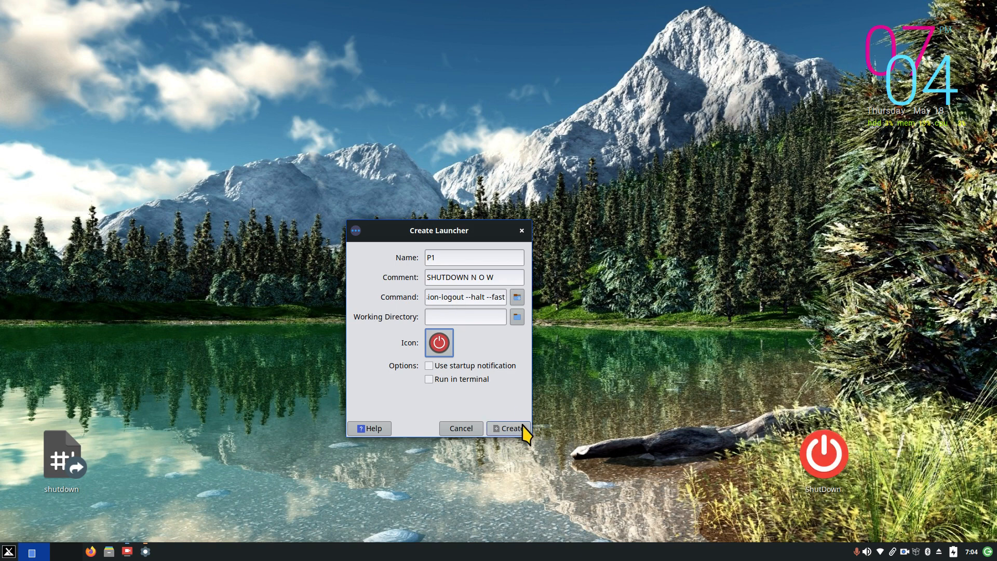
click(10, 552)
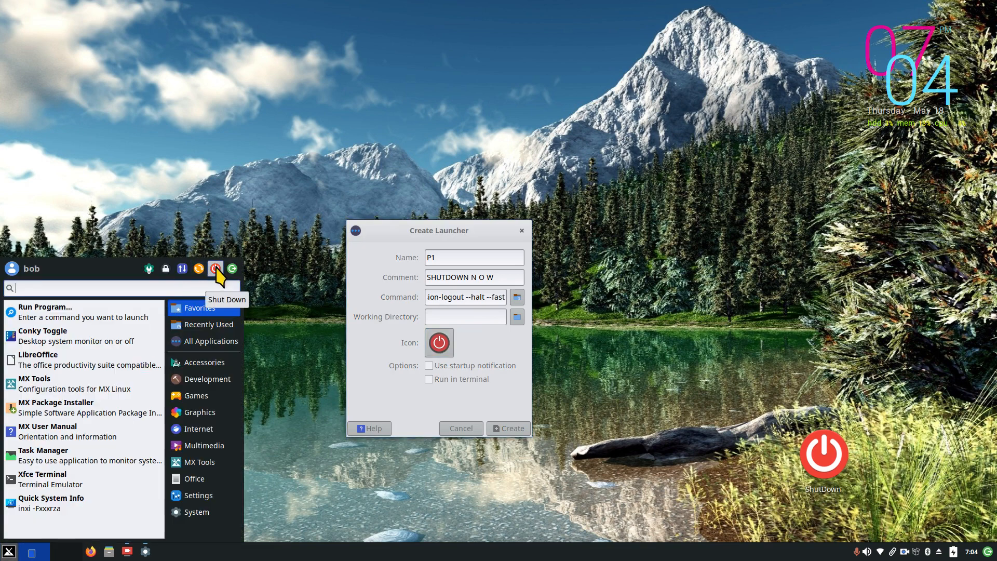
click(216, 269)
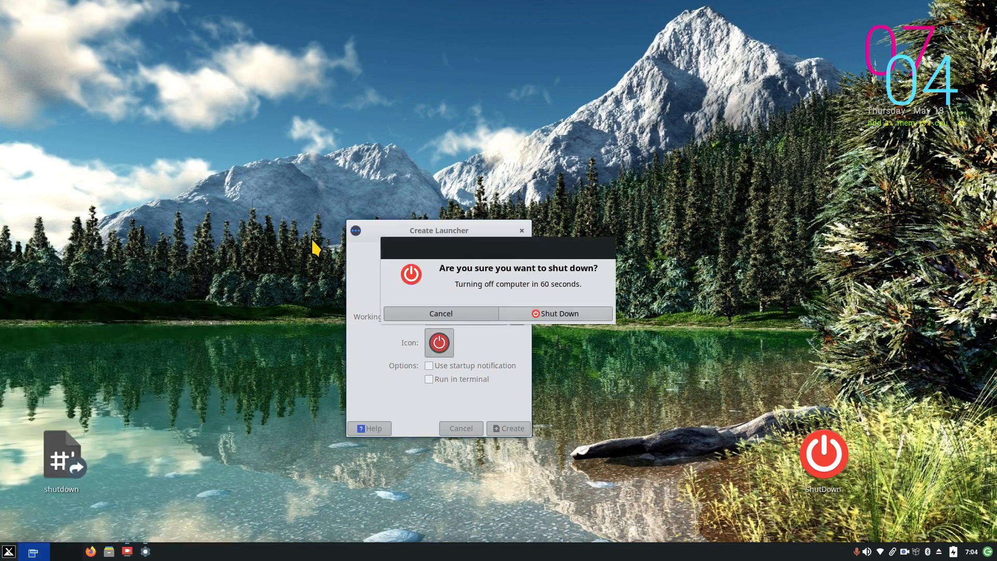
drag(509, 250, 201, 208)
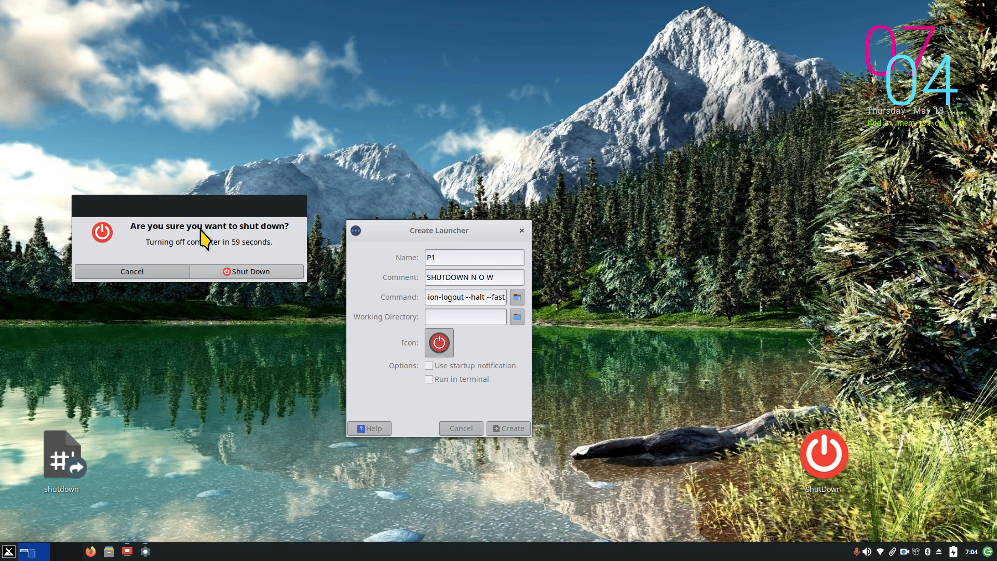
click(130, 271)
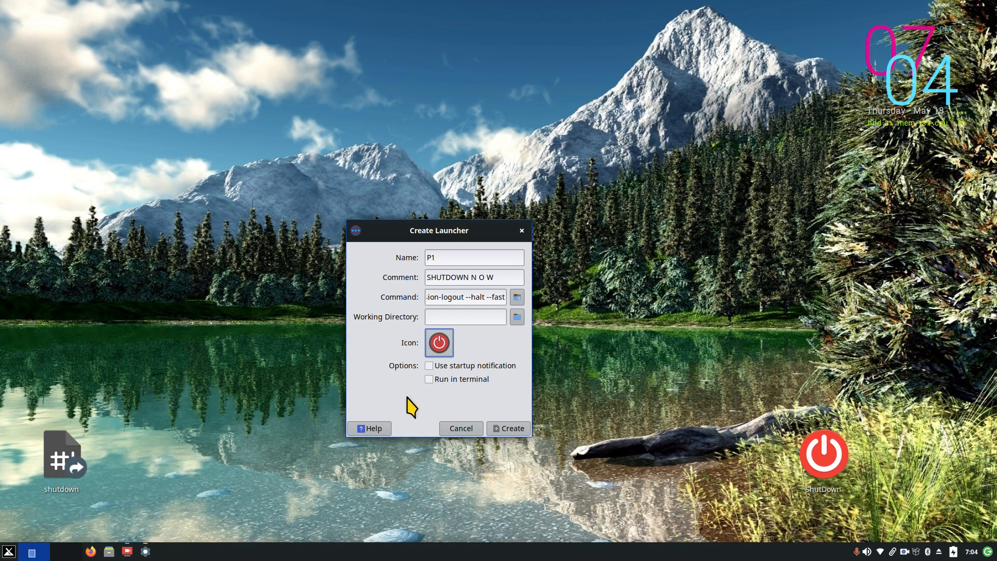
Step: Create the P1 launcher and place it on the desktop above and to the right of the ShutDown launcher
click(514, 429)
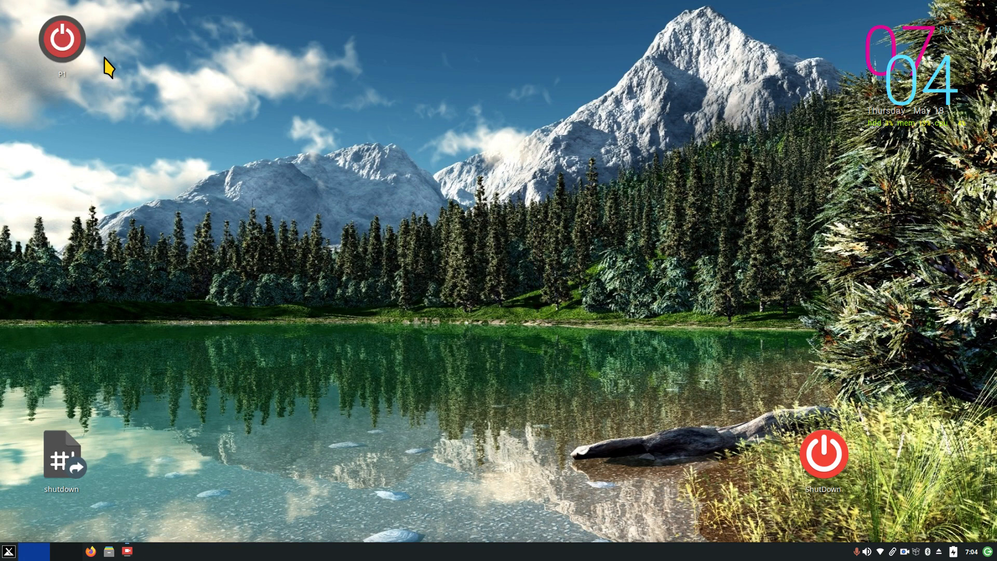
drag(96, 47, 938, 328)
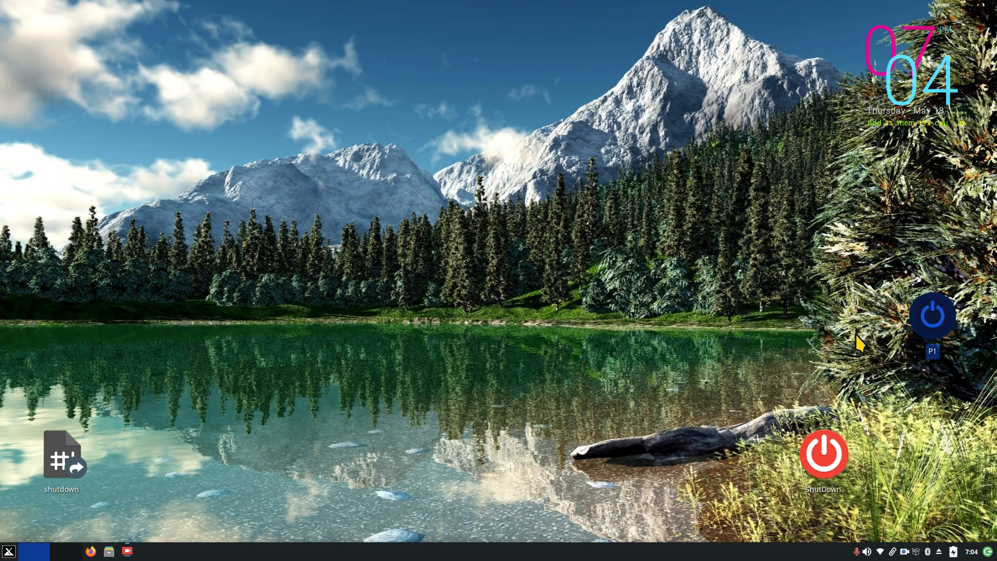
mouse_move(938, 323)
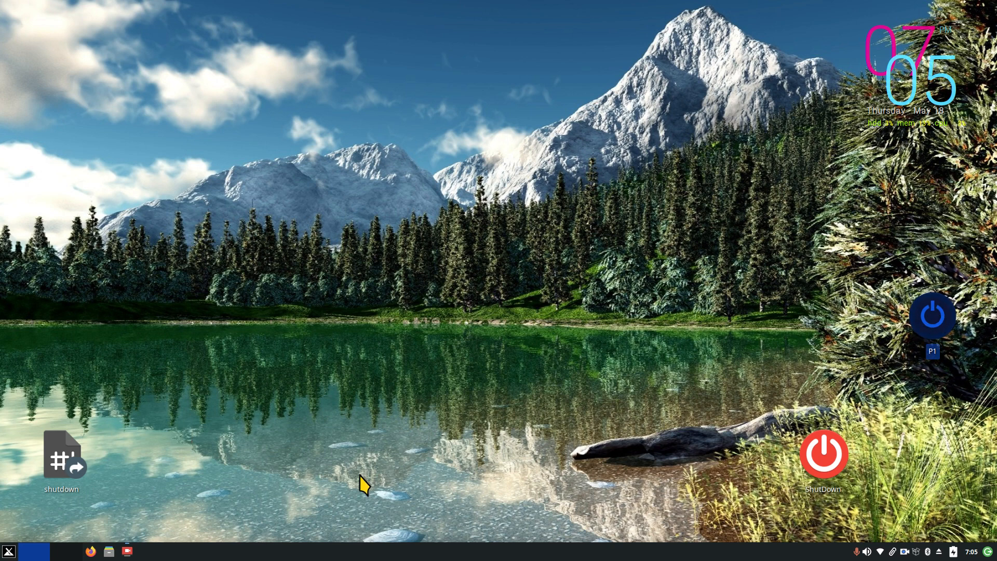
Step: Bring up the log-out dialog from the panel launcher and again from the Whisker Menu, cancelling it each time
click(987, 552)
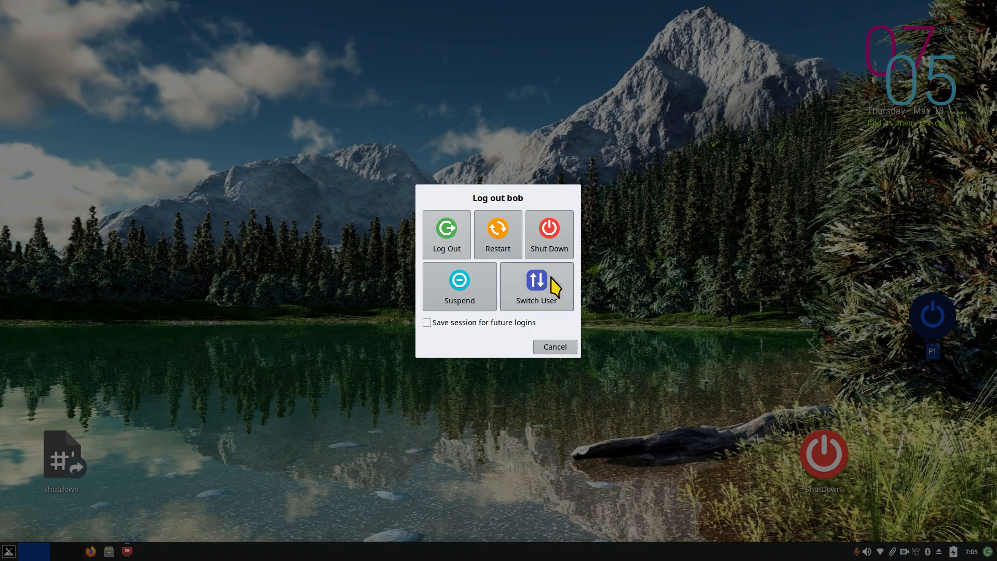
click(558, 349)
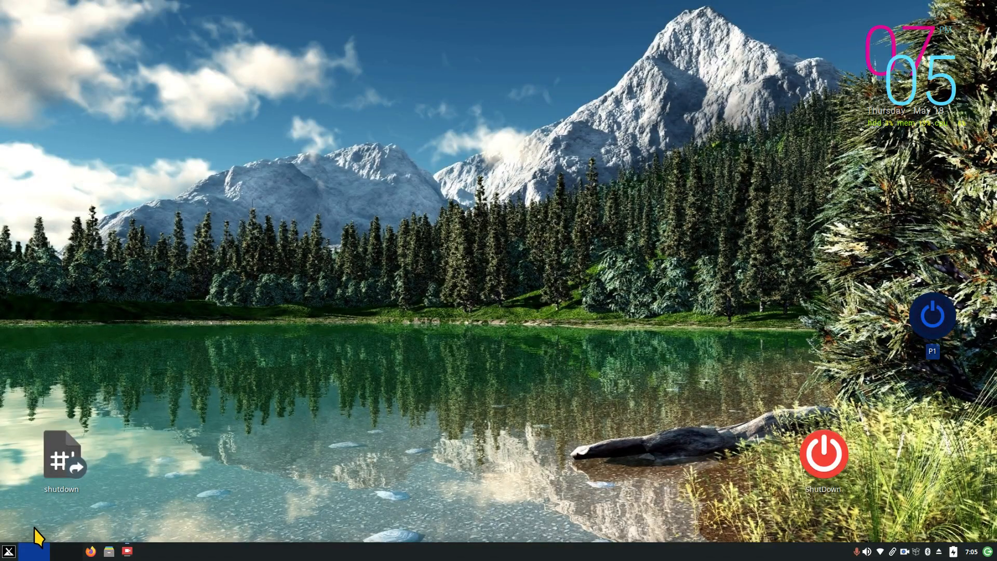
click(8, 552)
click(232, 268)
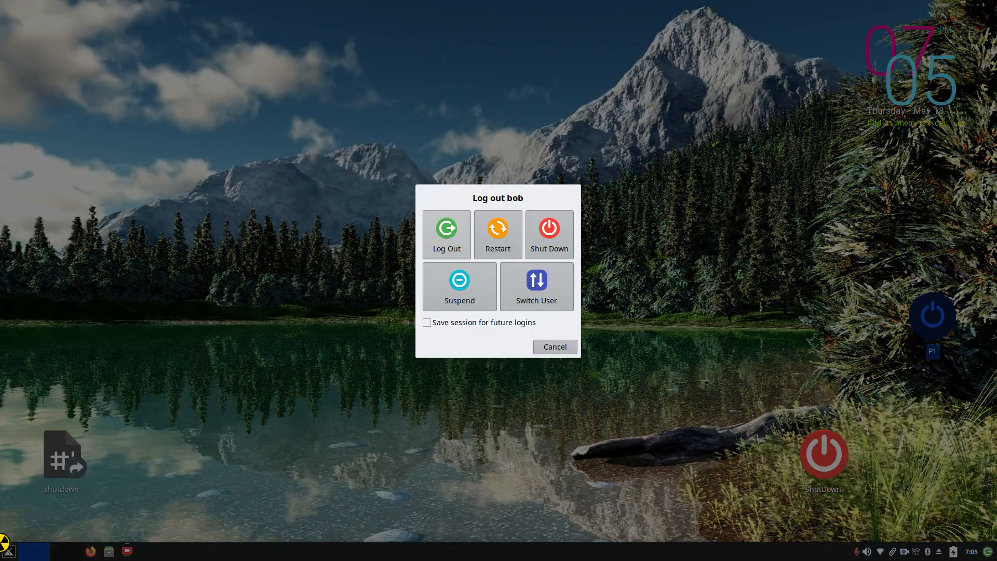
click(554, 347)
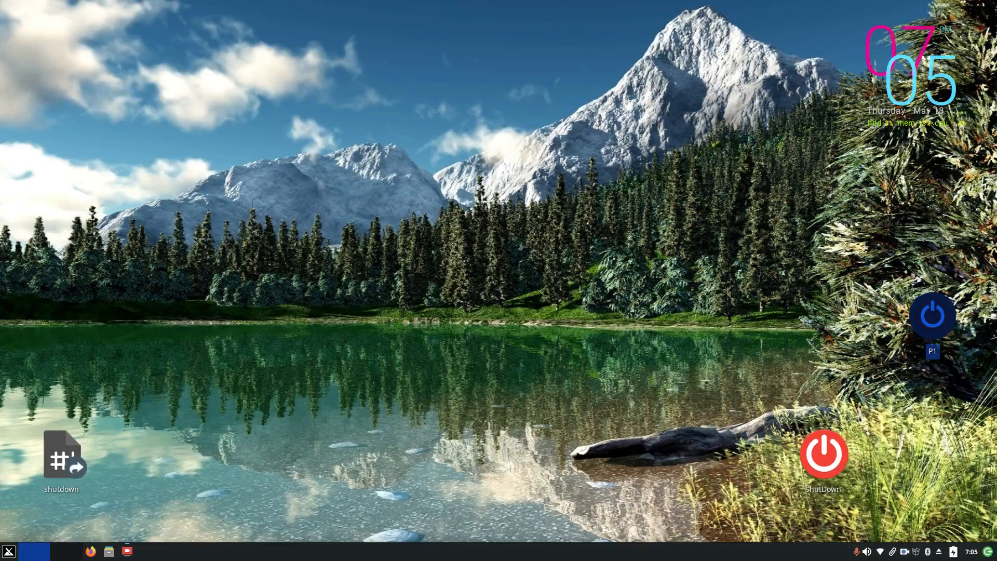
Step: Run Shut Down from the Whisker Menu once more, cancel its confirmation and deselect the P1 launcher on the desktop
click(9, 552)
click(226, 271)
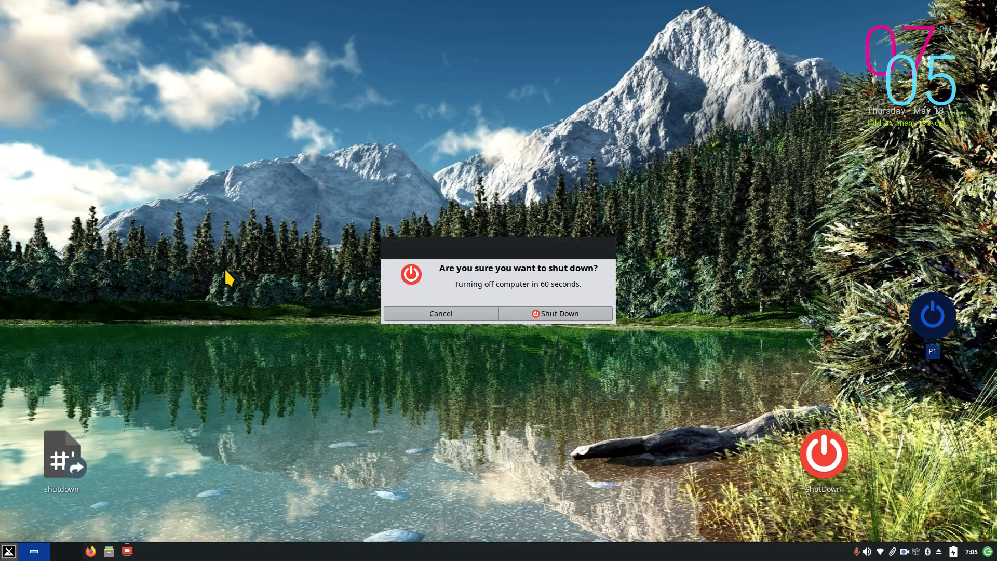
click(447, 315)
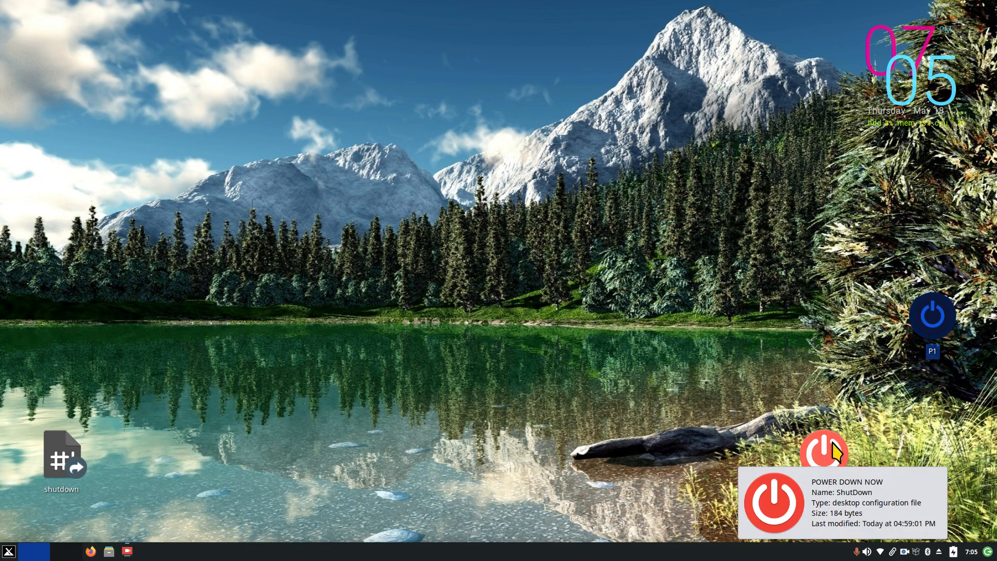
click(813, 305)
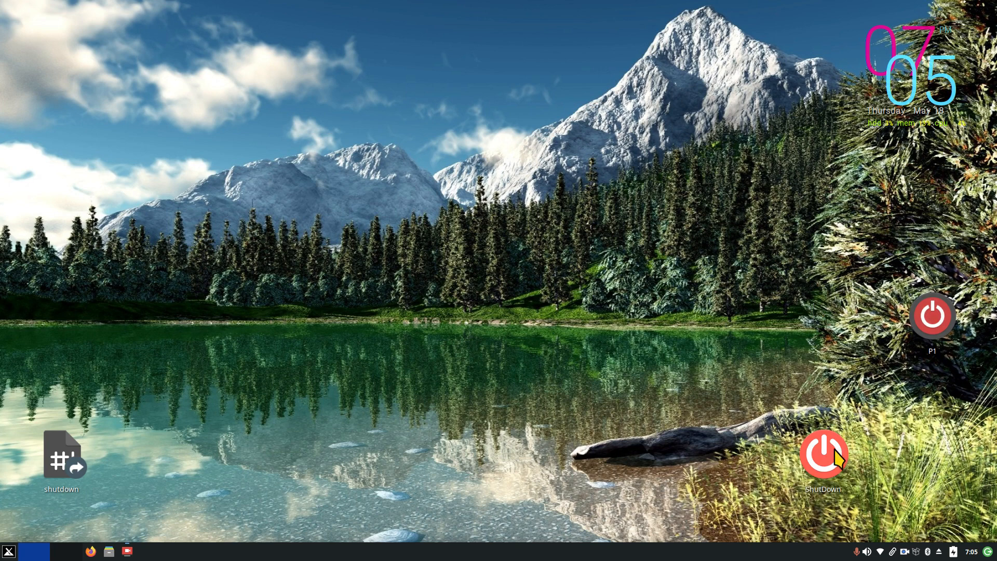